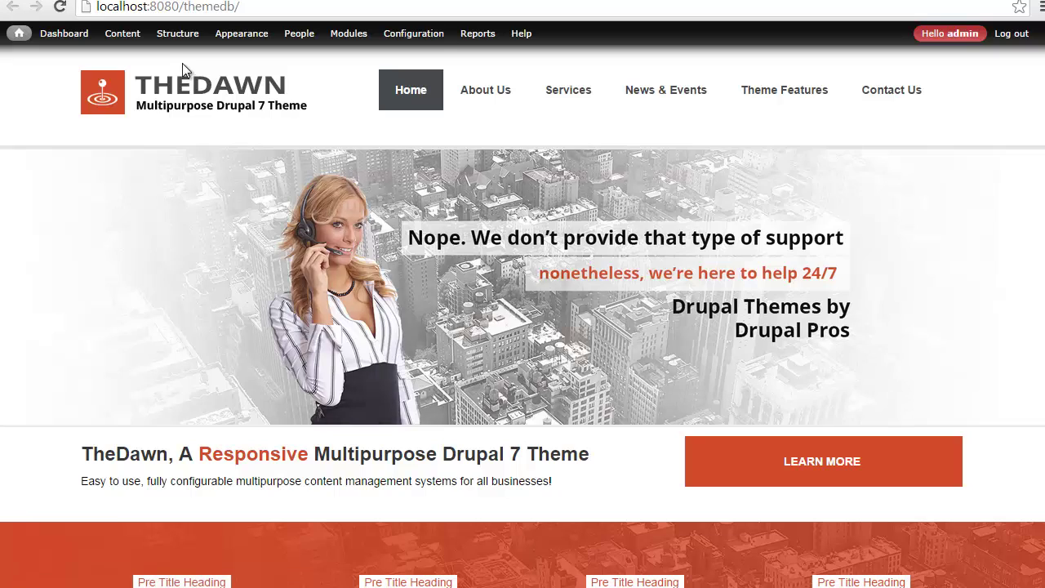
- Open the link list of the Main menu and review the hierarchy of its menu links
mouse_move(178, 31)
mouse_move(196, 129)
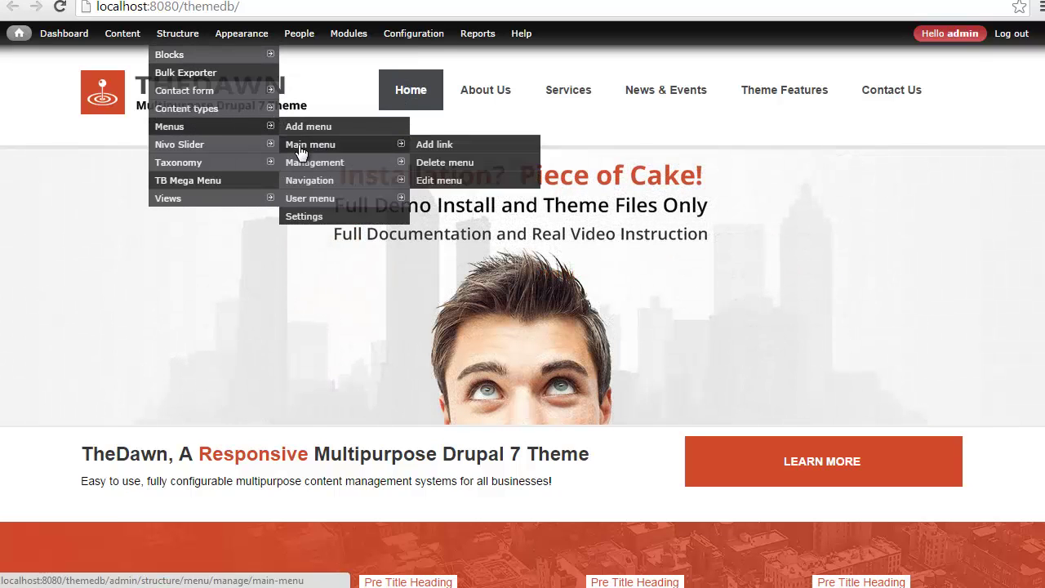
click(298, 145)
scroll(91, 240, down, 7)
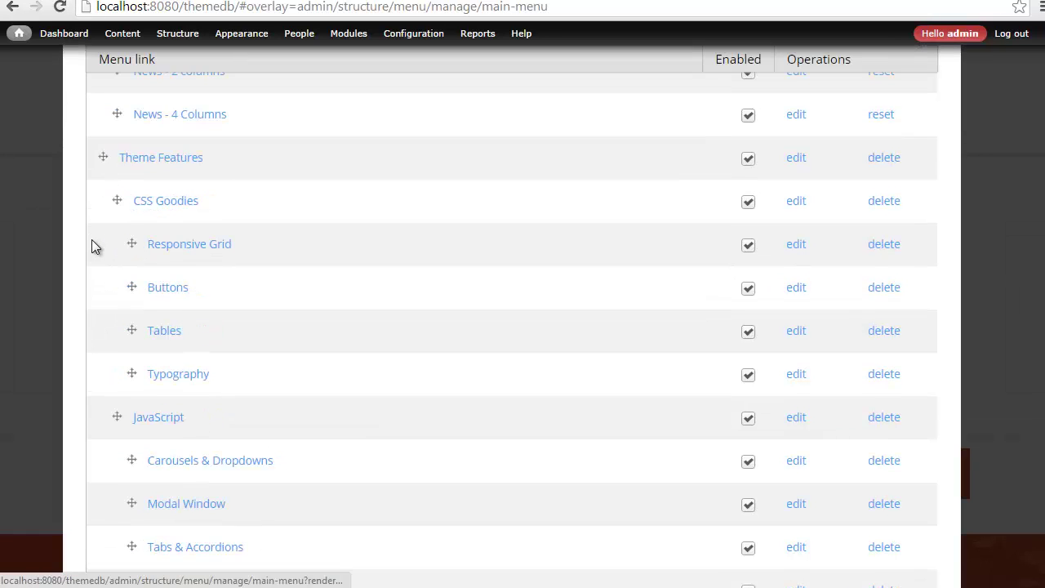
scroll(92, 239, up, 5)
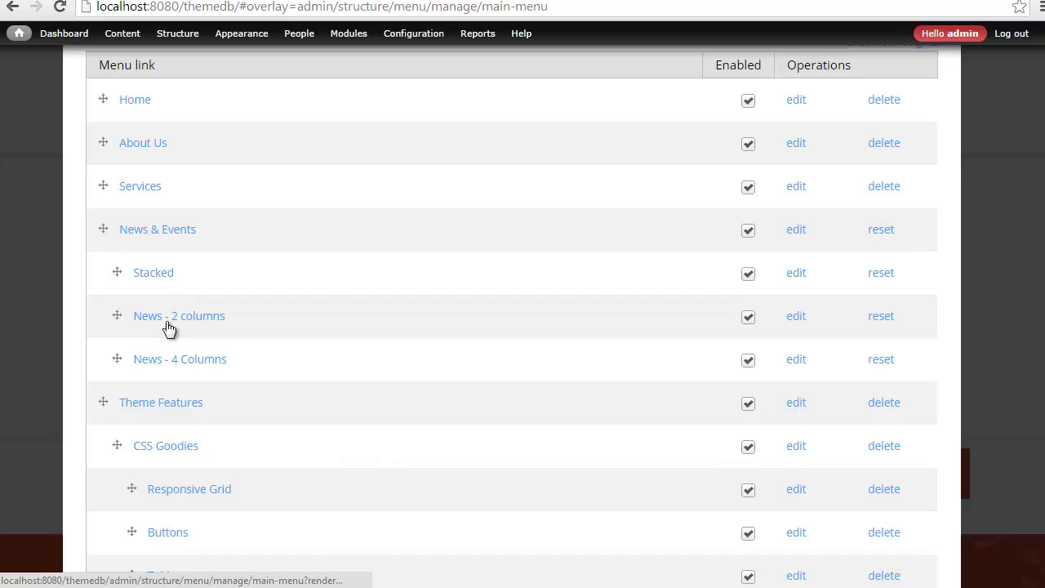
scroll(88, 301, down, 3)
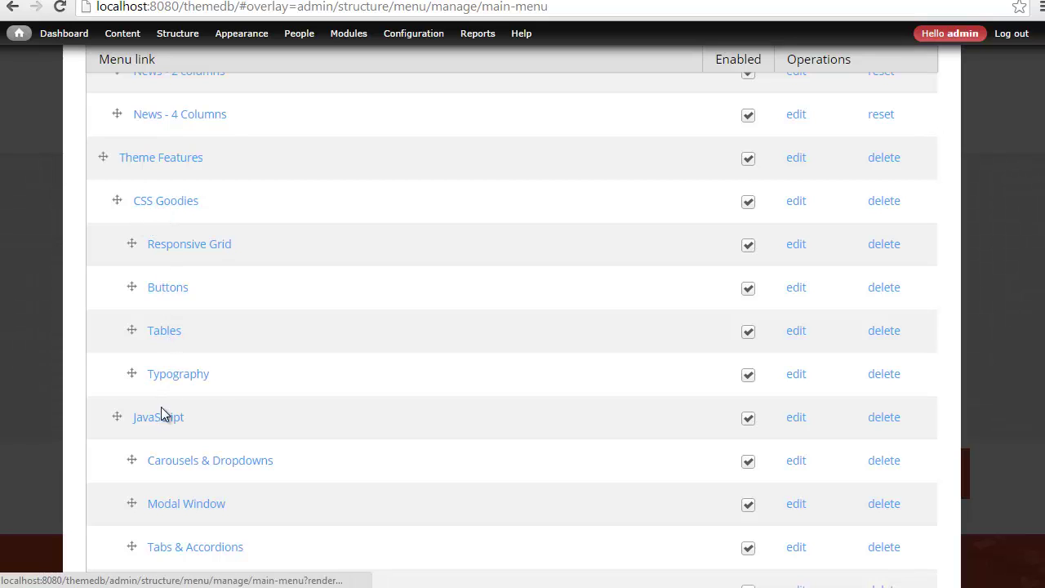
scroll(137, 419, up, 5)
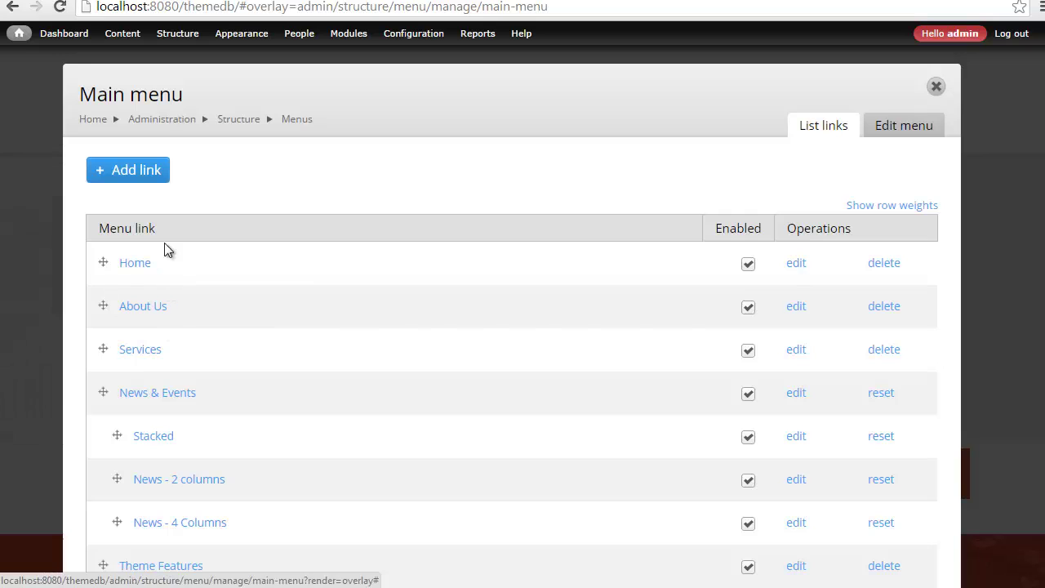
- Open the TB Mega Menu configuration for main-menu
mouse_move(171, 34)
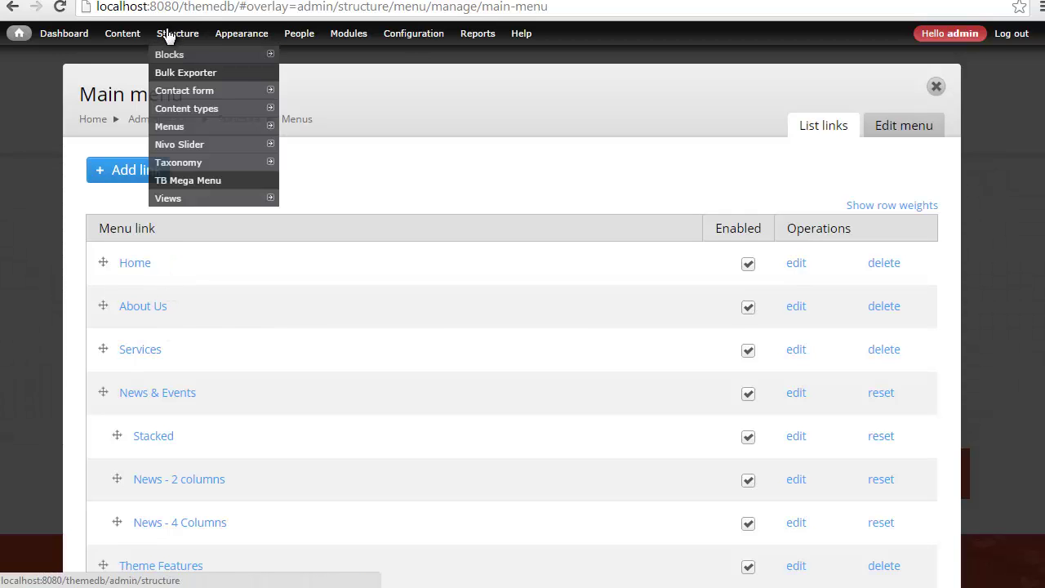
click(174, 189)
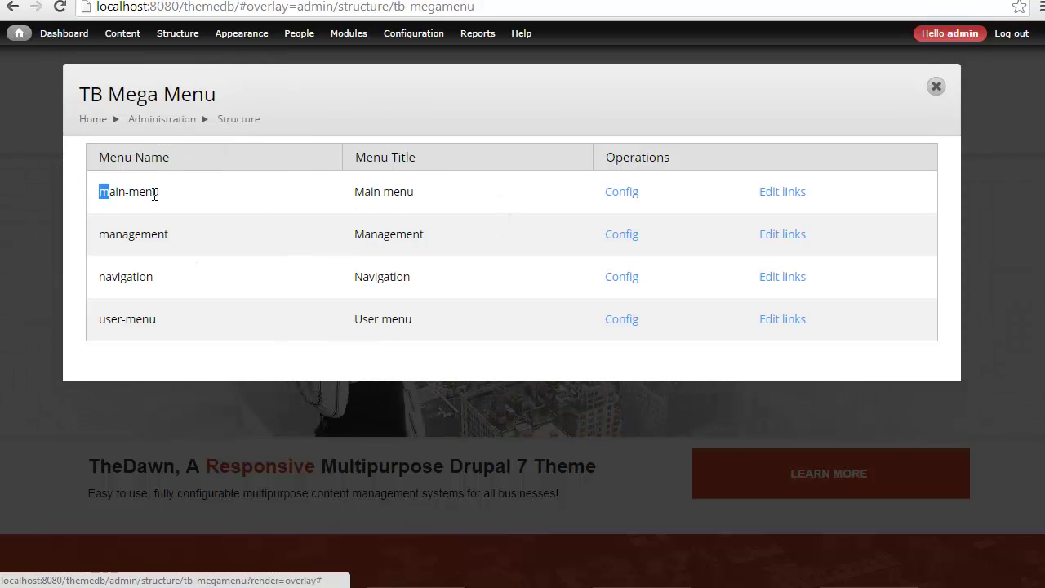
drag(155, 194, 208, 201)
click(625, 195)
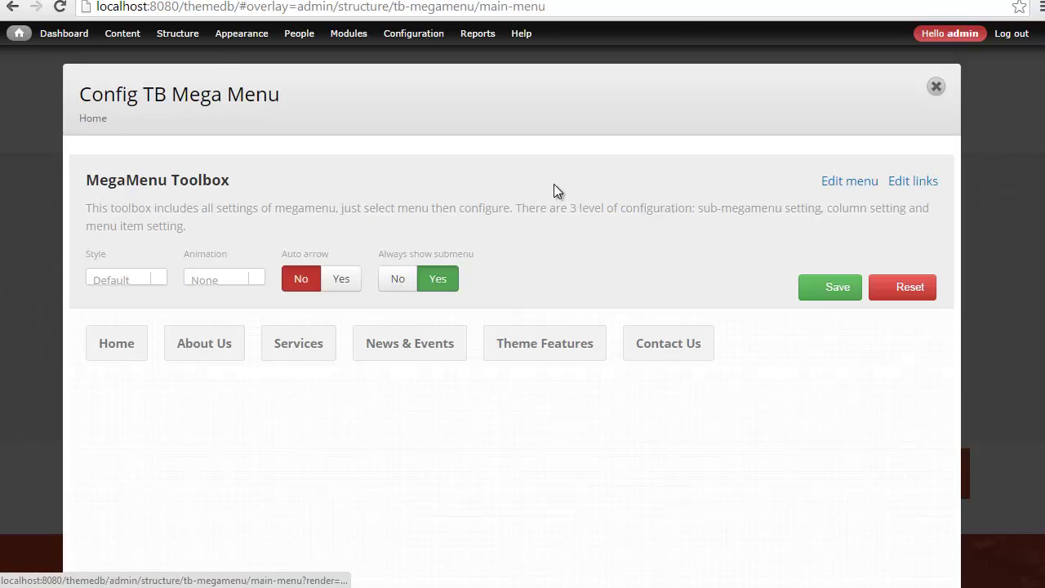
scroll(512, 199, down, 1)
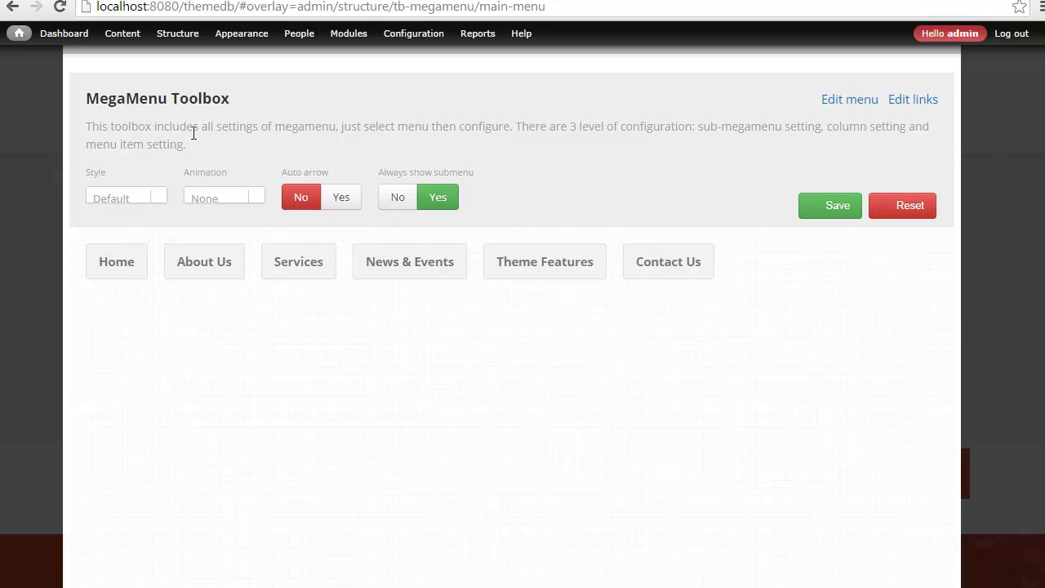
- Turn off grouping for the Component, JavaScript and CSS Goodies items under Theme Features
click(531, 264)
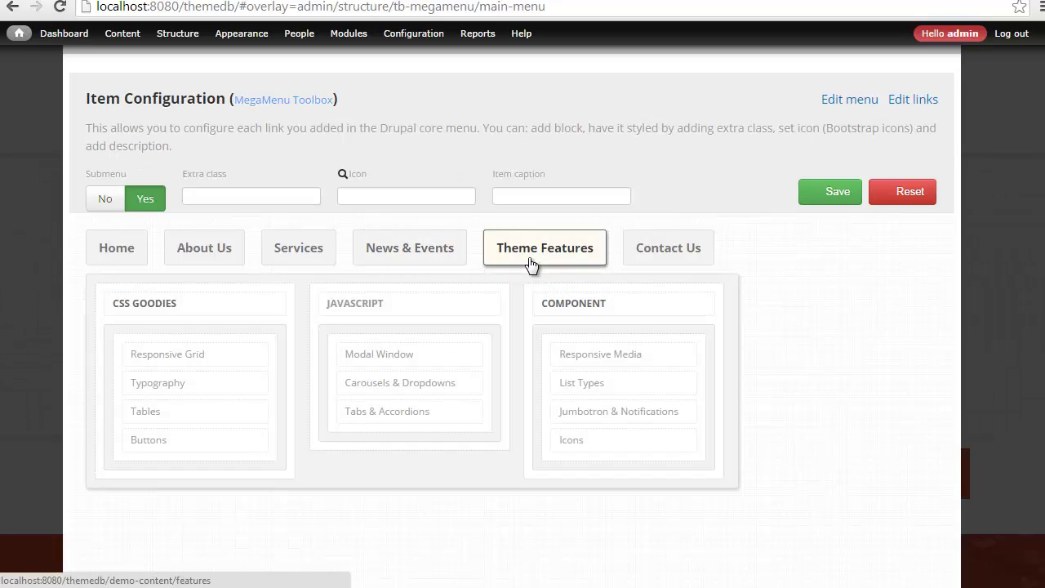
click(572, 305)
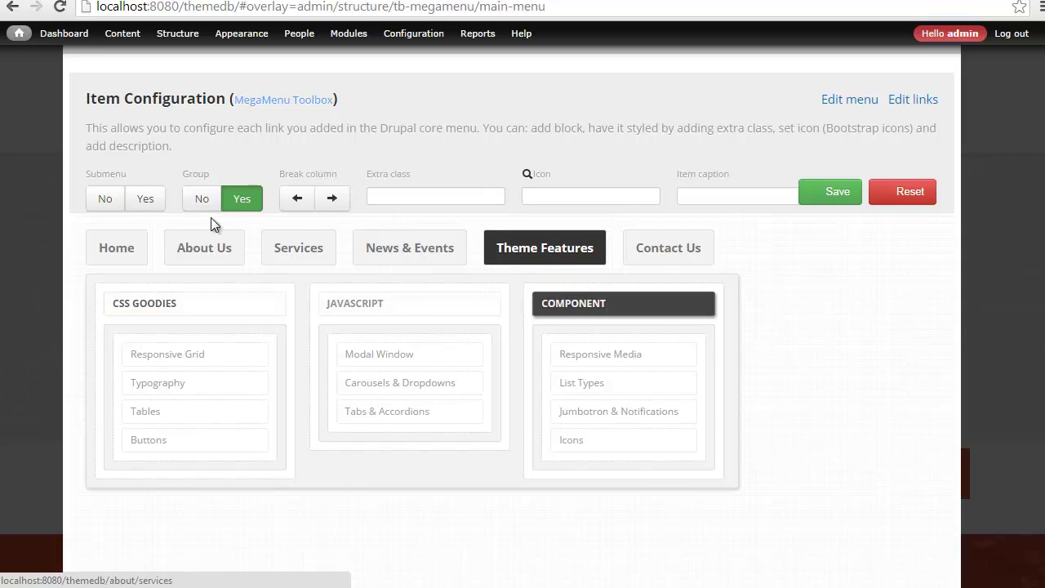
click(211, 206)
click(356, 307)
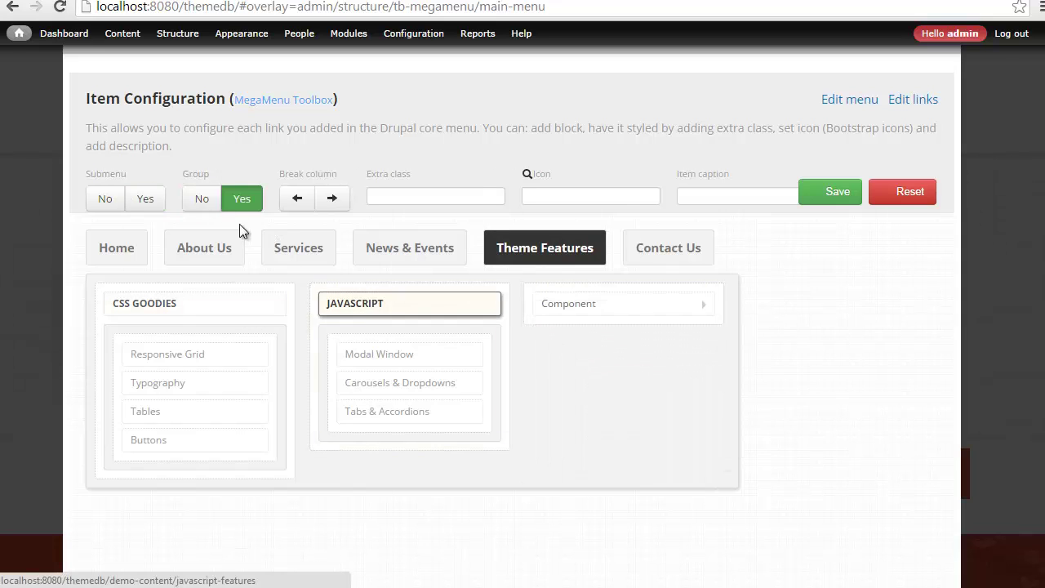
click(204, 204)
click(206, 303)
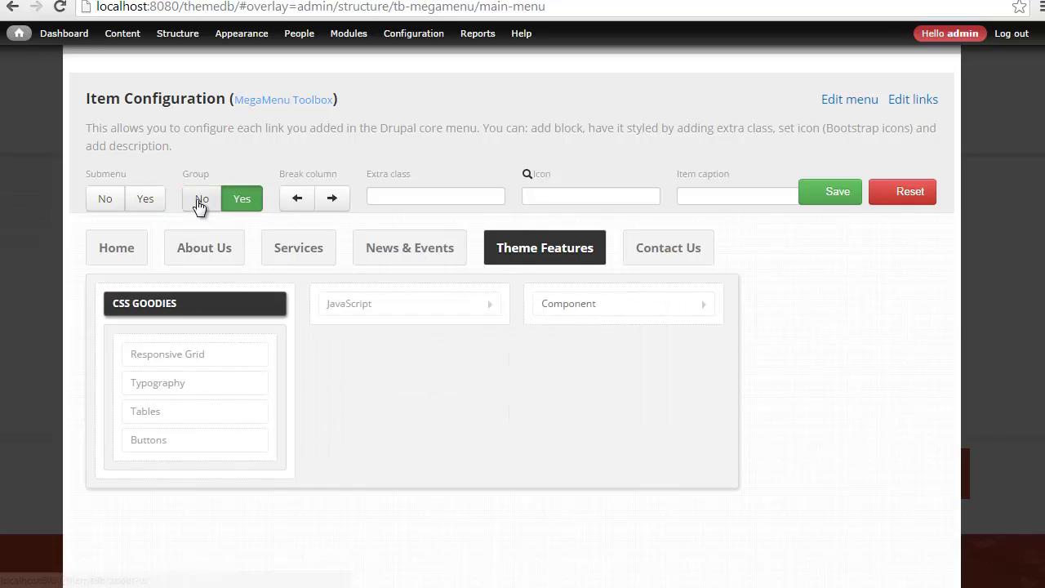
click(198, 204)
- Remove two columns from the Theme Features submenu so all three items share a single column
click(94, 307)
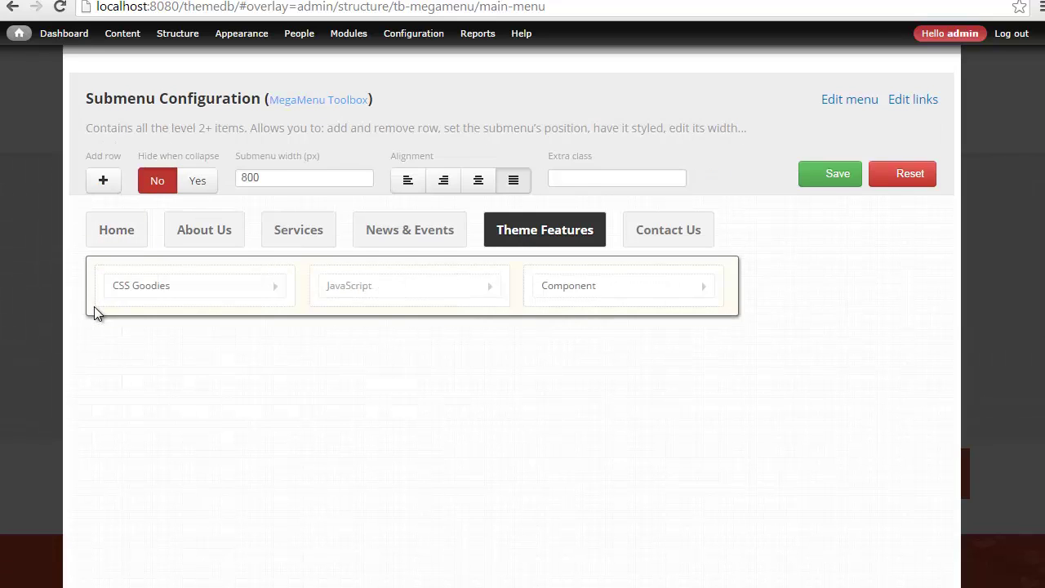
click(101, 296)
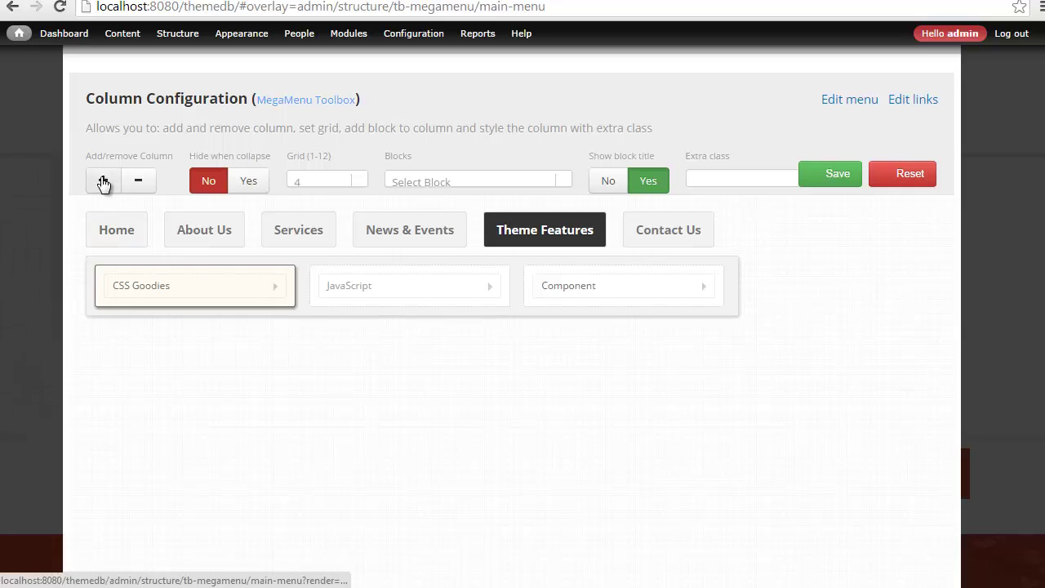
click(144, 181)
click(143, 181)
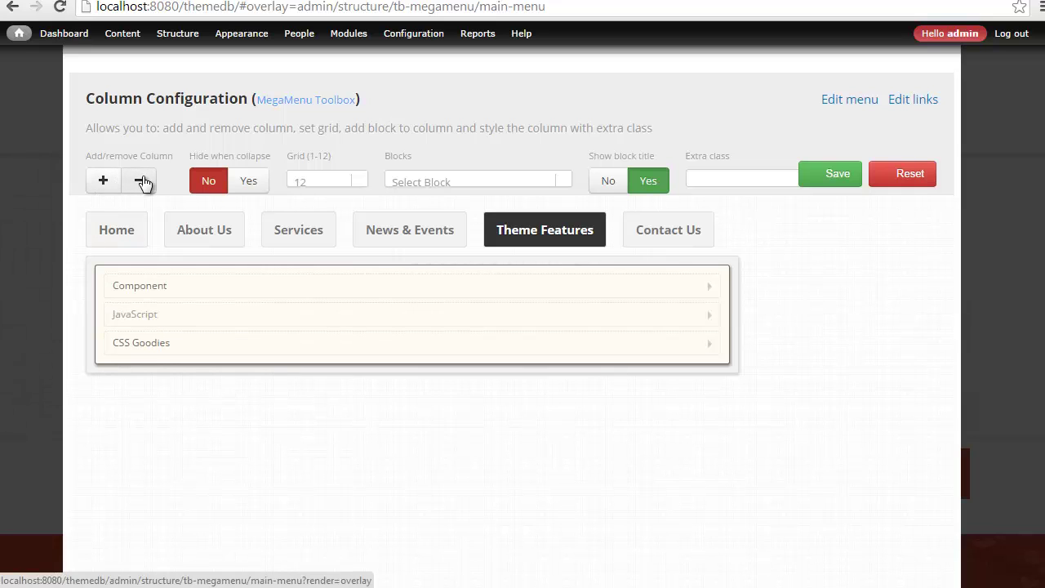
- Clear the Theme Features submenu width and align the submenu left, then check its nested flyouts
click(293, 251)
click(512, 273)
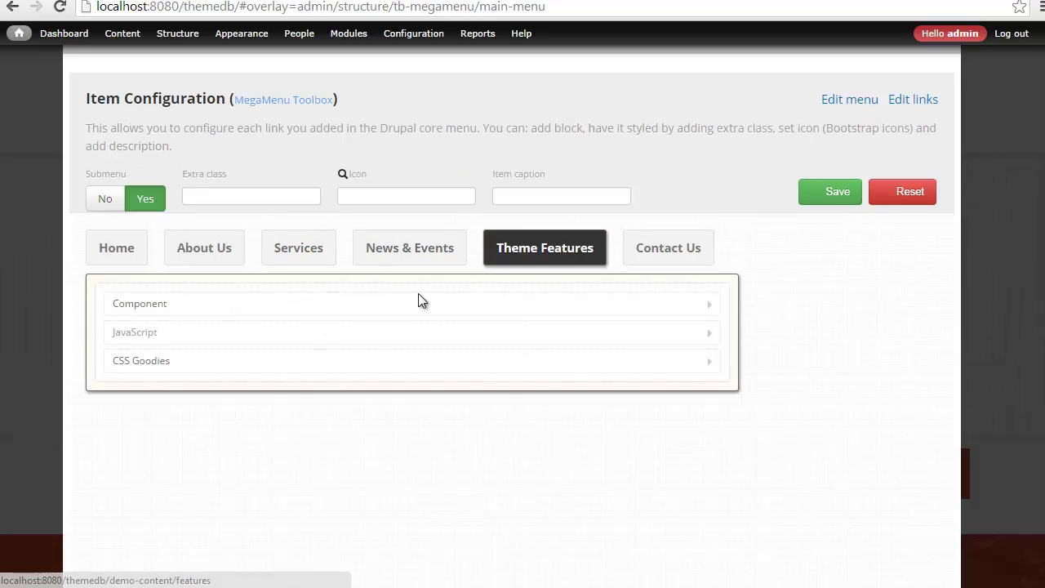
click(417, 283)
drag(280, 177, 202, 172)
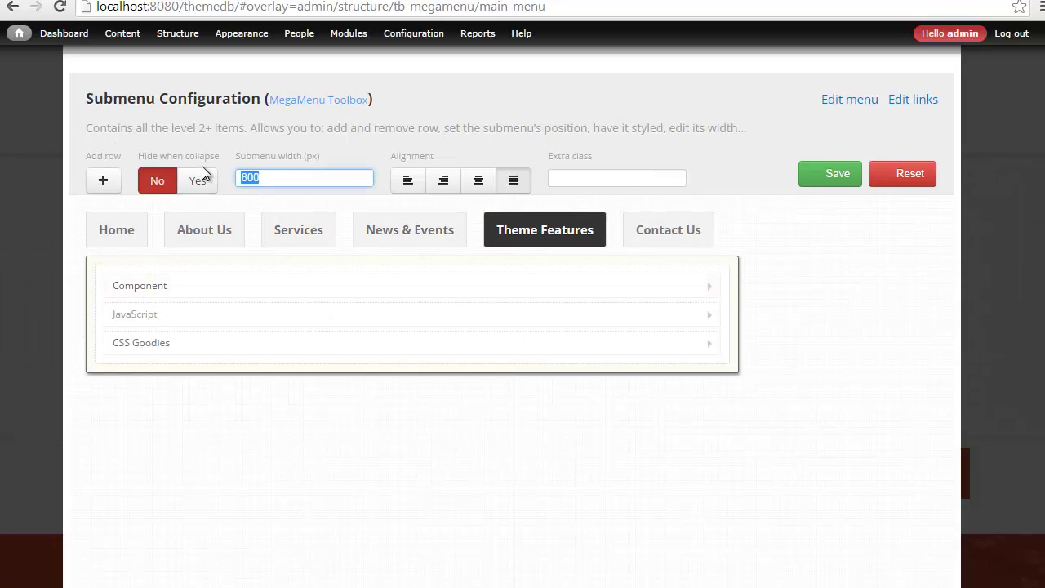
key(BackSpace)
click(481, 121)
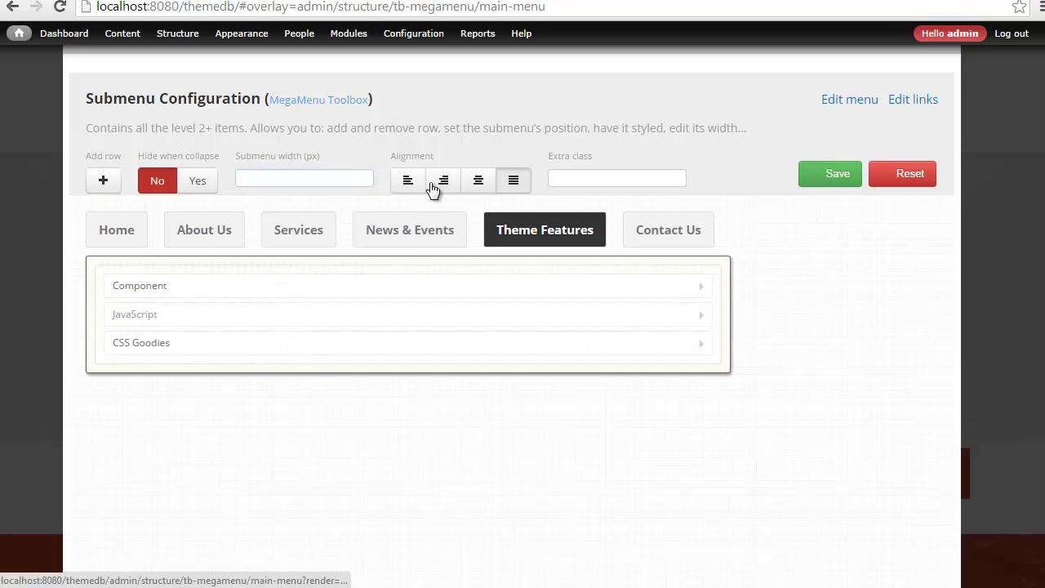
click(408, 183)
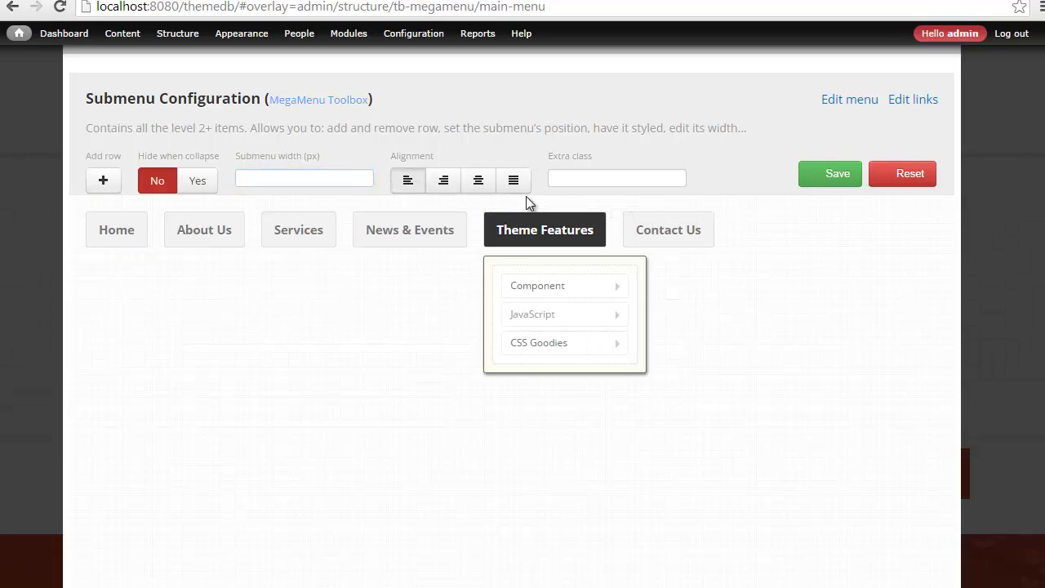
mouse_move(532, 296)
mouse_move(578, 288)
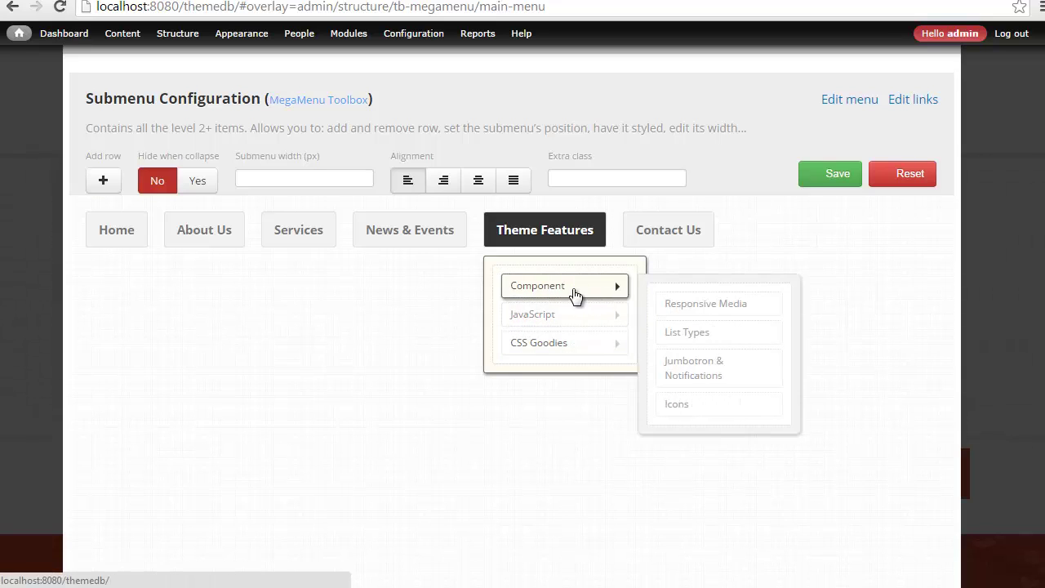
mouse_move(523, 321)
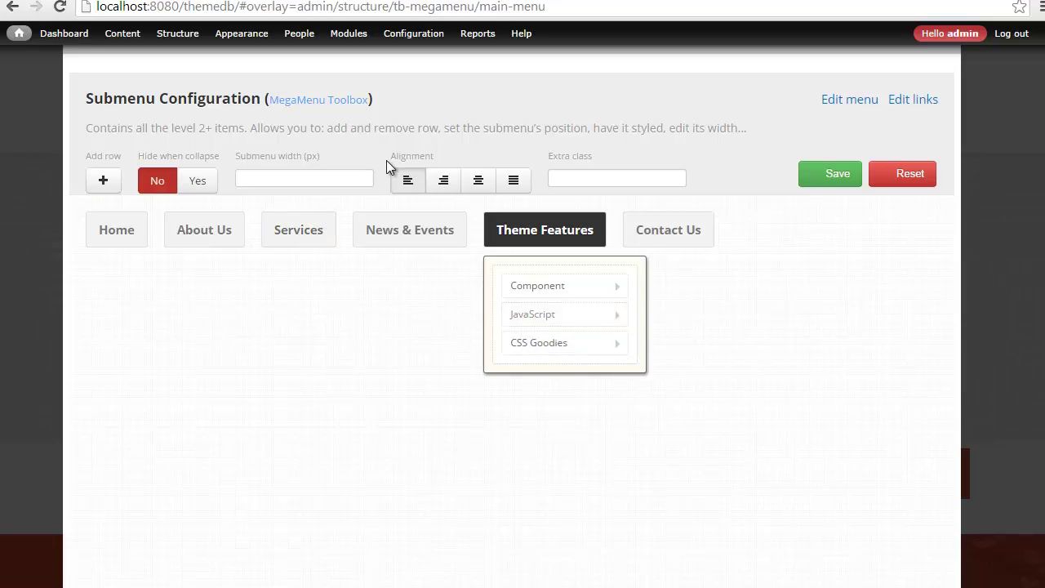
- Set the Theme Features submenu width to 800 px and its alignment to justified
drag(239, 147, 317, 157)
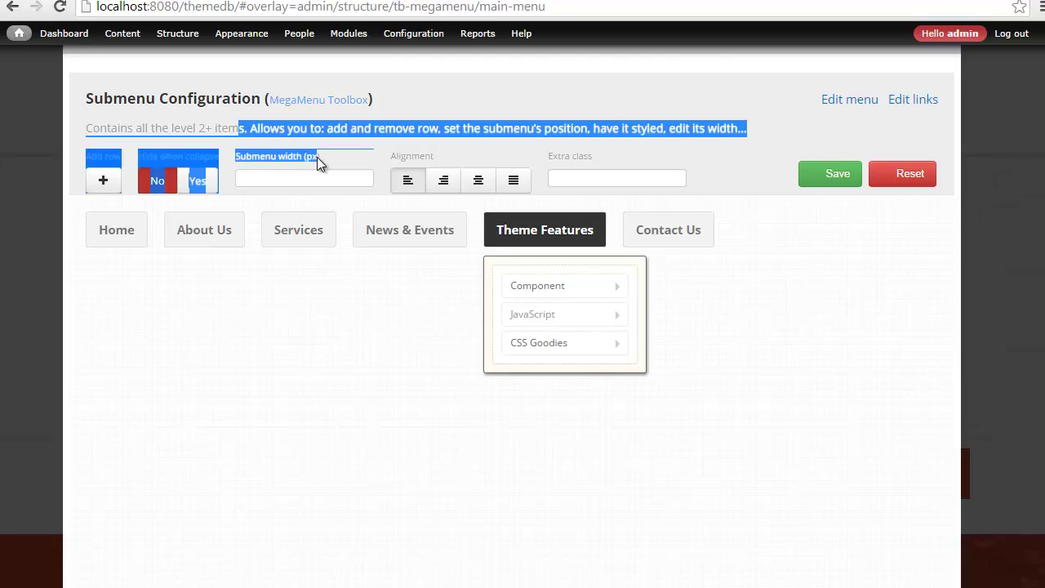
click(325, 157)
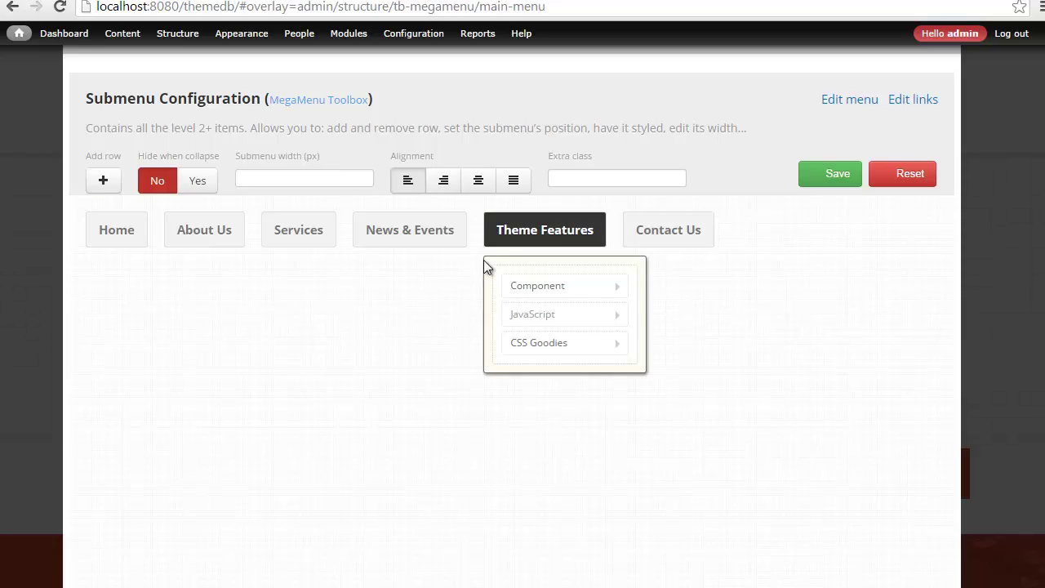
click(306, 179)
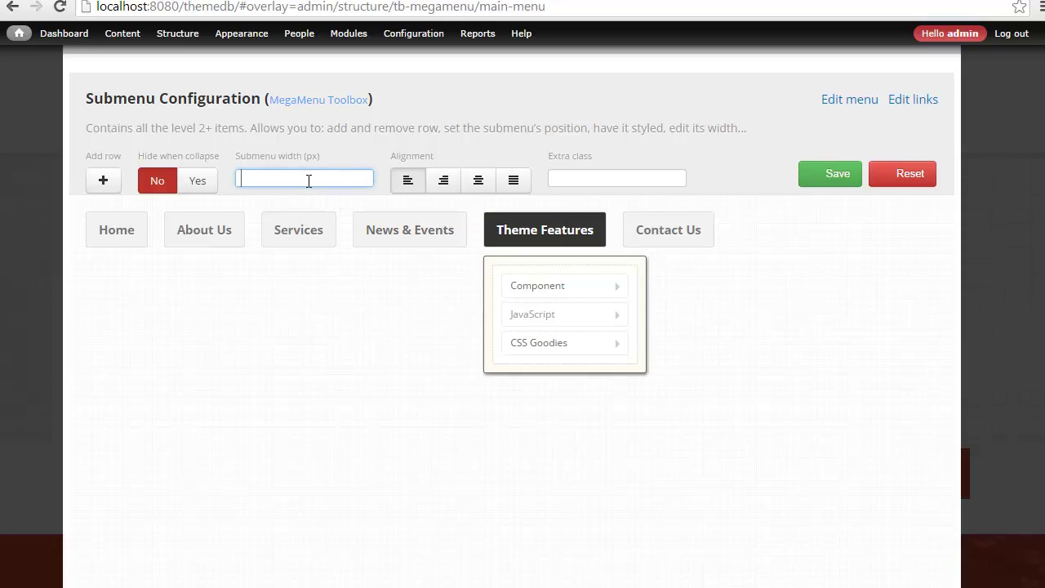
click(250, 144)
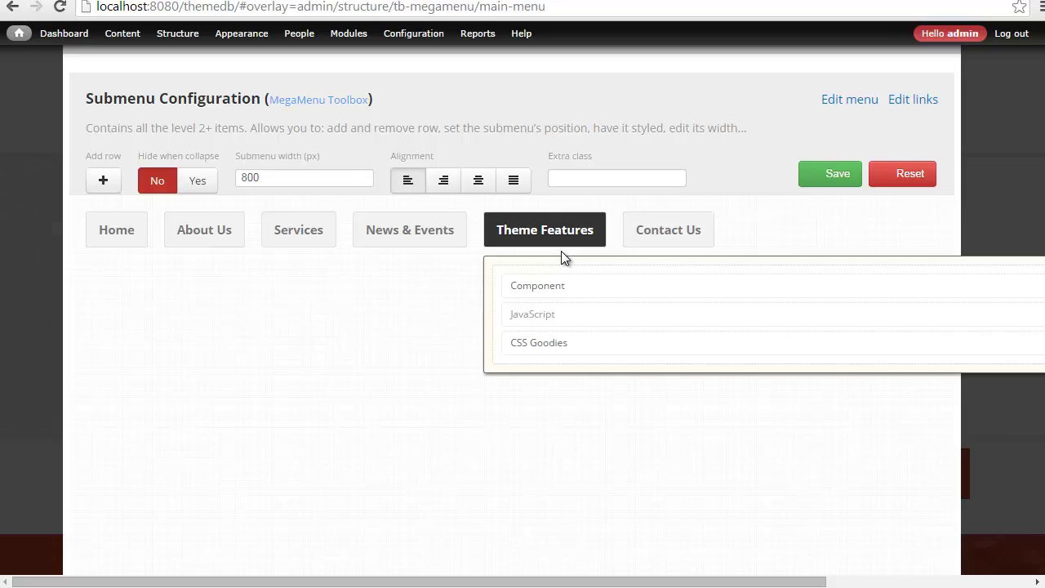
click(515, 180)
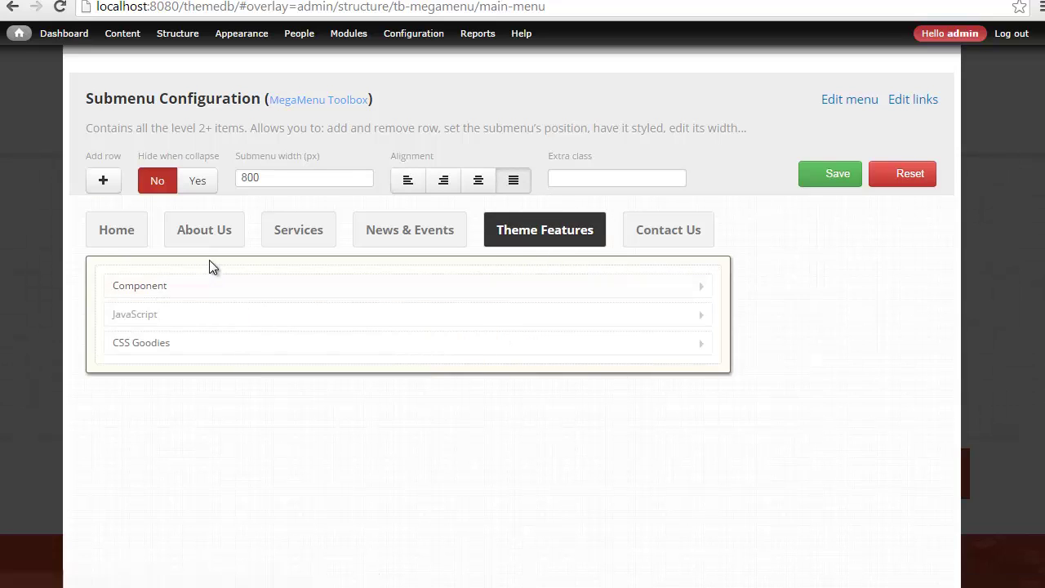
- Break JavaScript and CSS Goodies out into their own columns in the Theme Features submenu and save the configuration
click(170, 318)
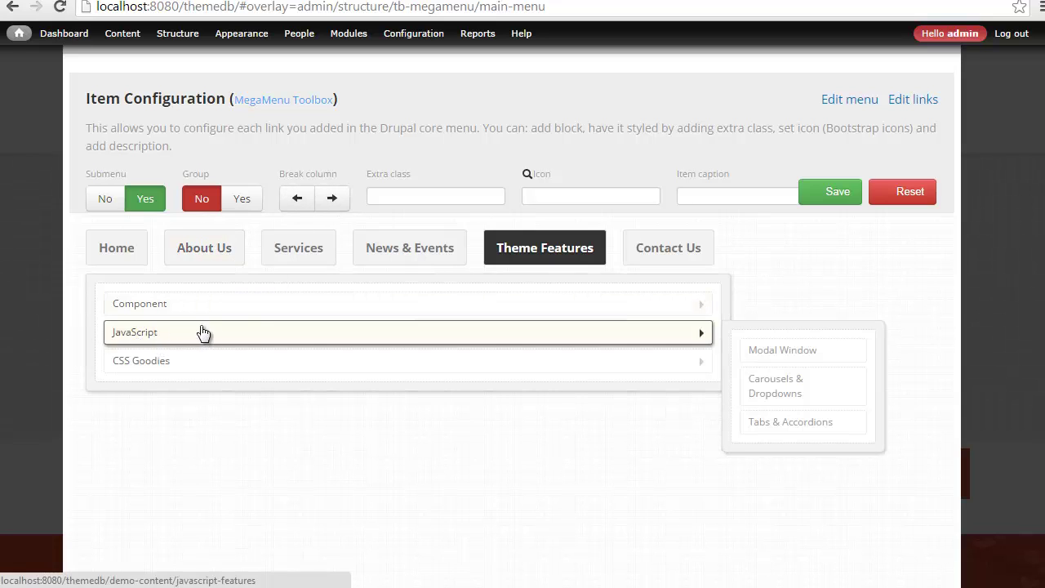
click(332, 199)
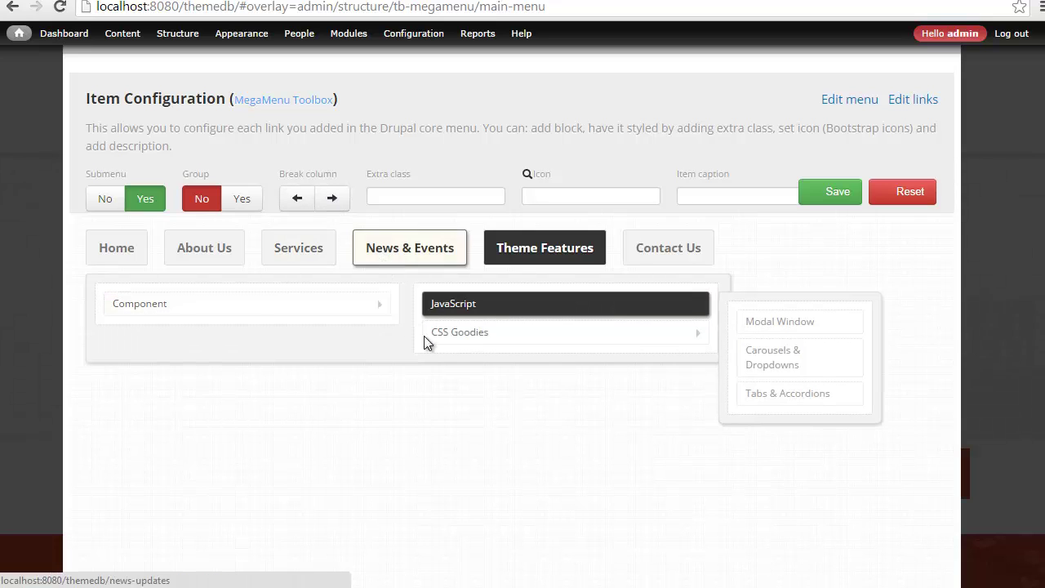
click(461, 335)
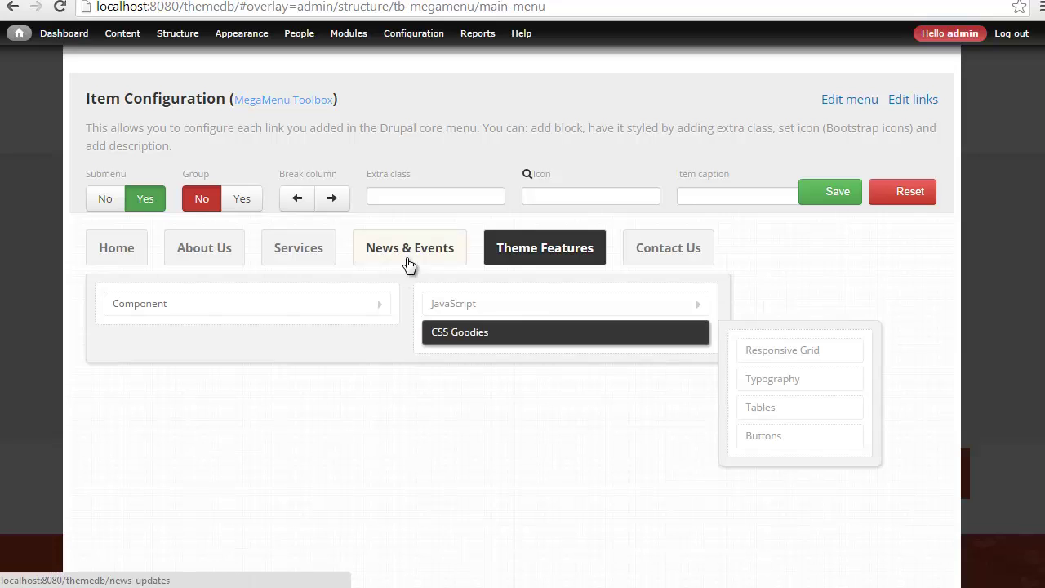
click(331, 199)
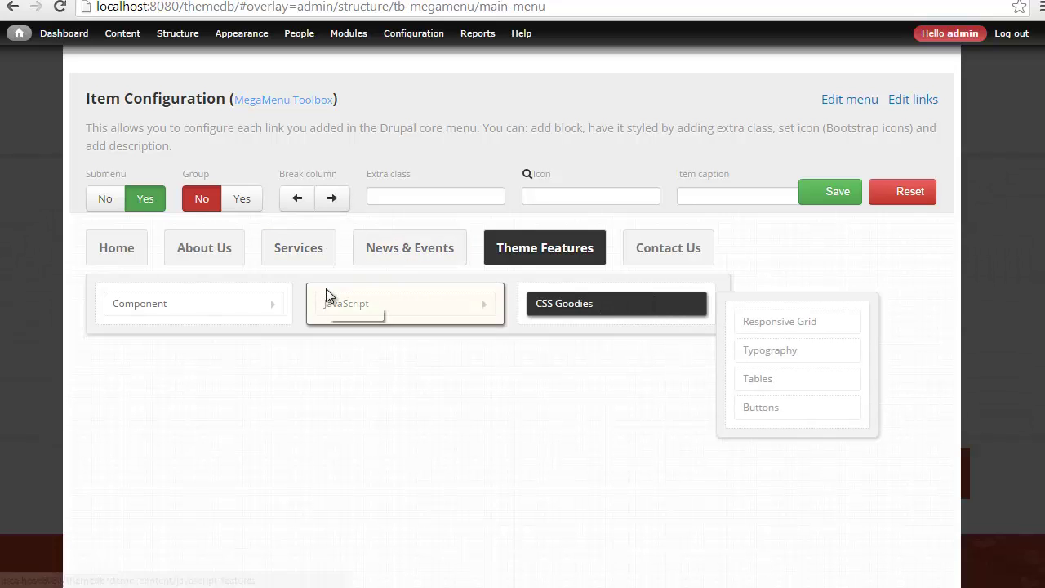
click(837, 191)
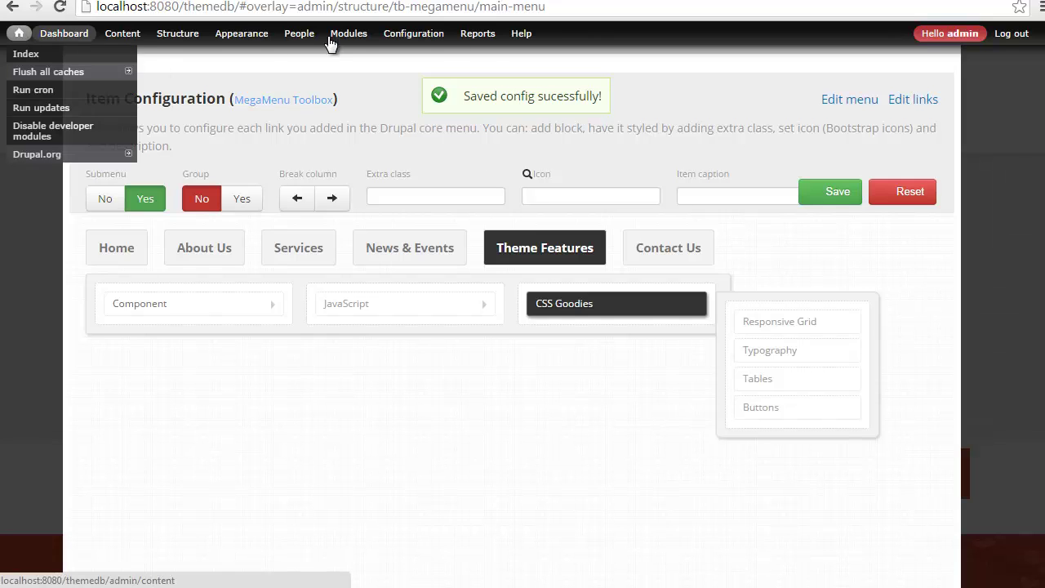
- Check the Theme Features dropdown and its flyout submenus on the site's home page
click(385, 1)
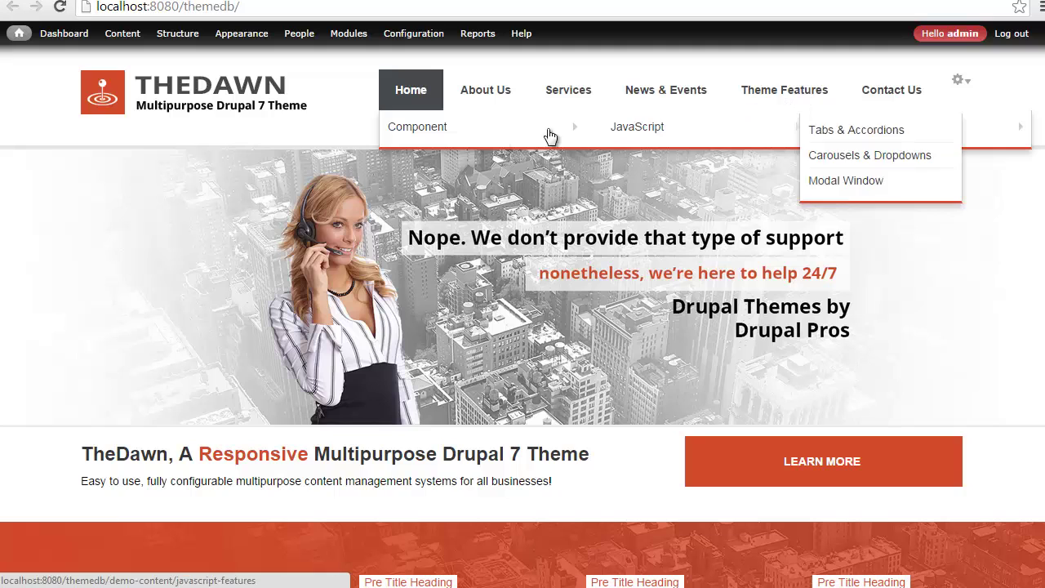
mouse_move(532, 133)
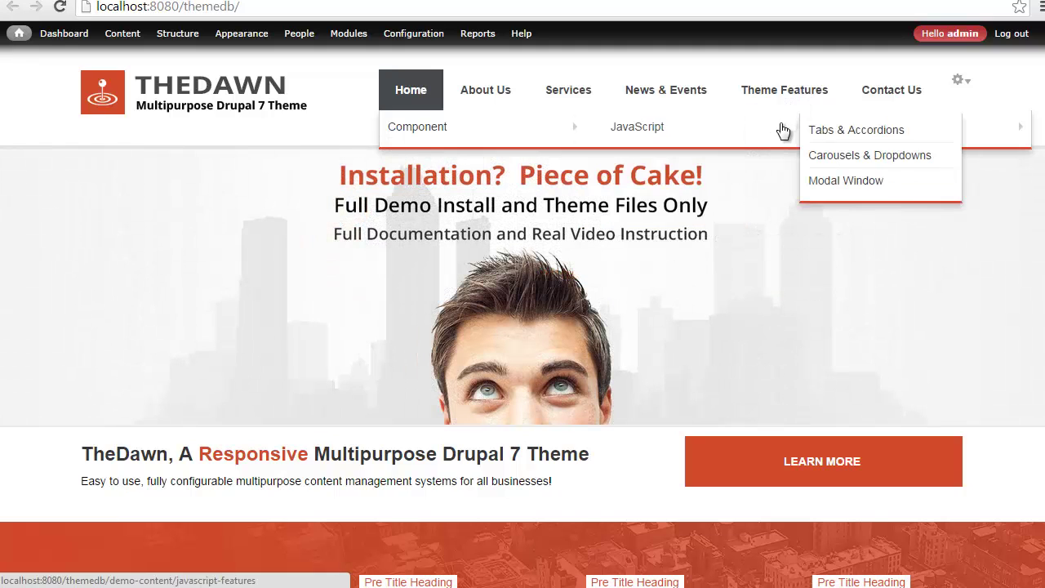
mouse_move(711, 131)
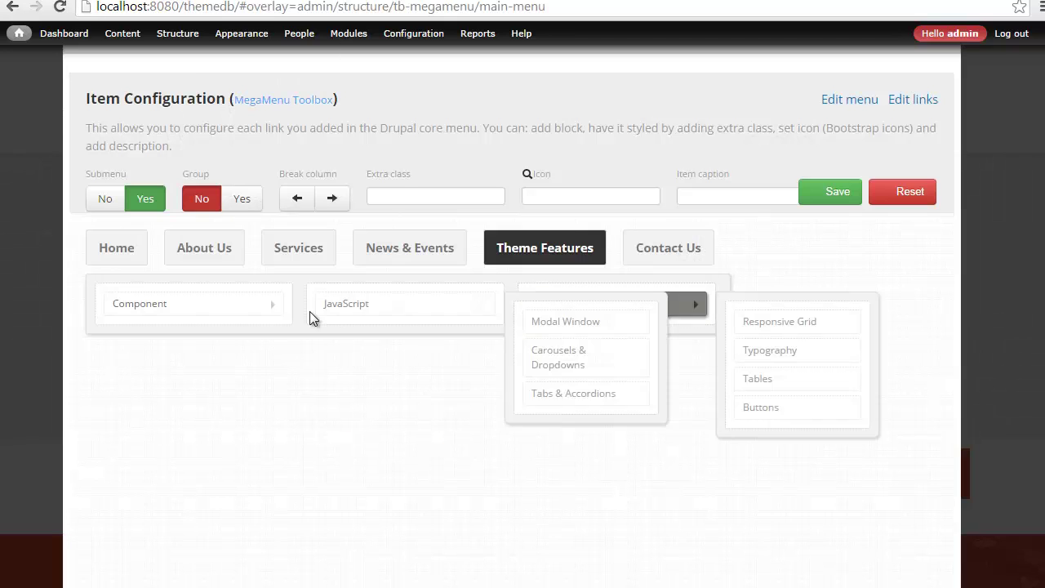
- Turn on grouping for Component, JavaScript and CSS Goodies in the Theme Features submenu and save the configuration
click(208, 312)
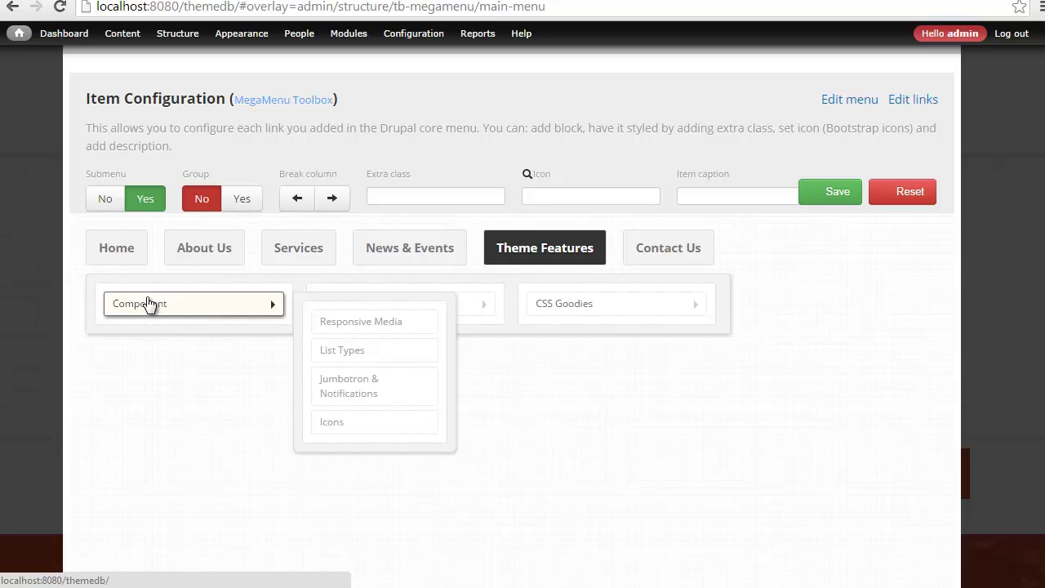
click(149, 307)
click(242, 203)
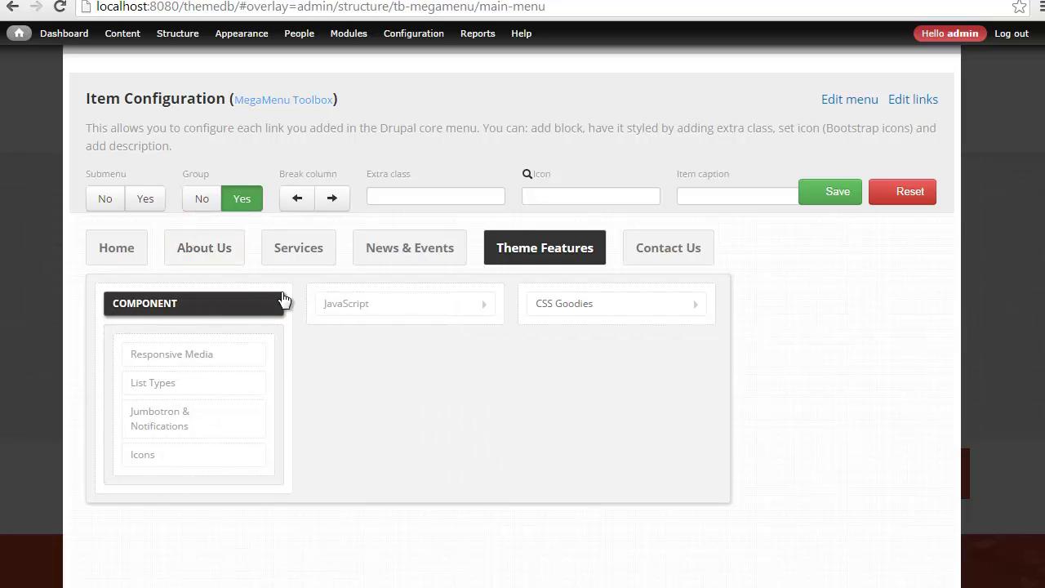
click(366, 304)
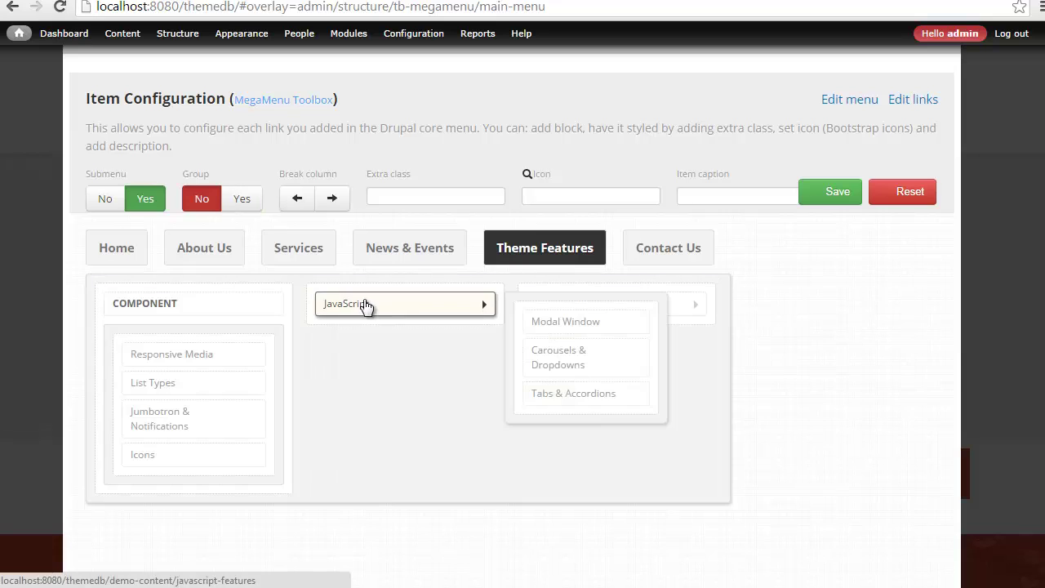
click(247, 203)
click(578, 303)
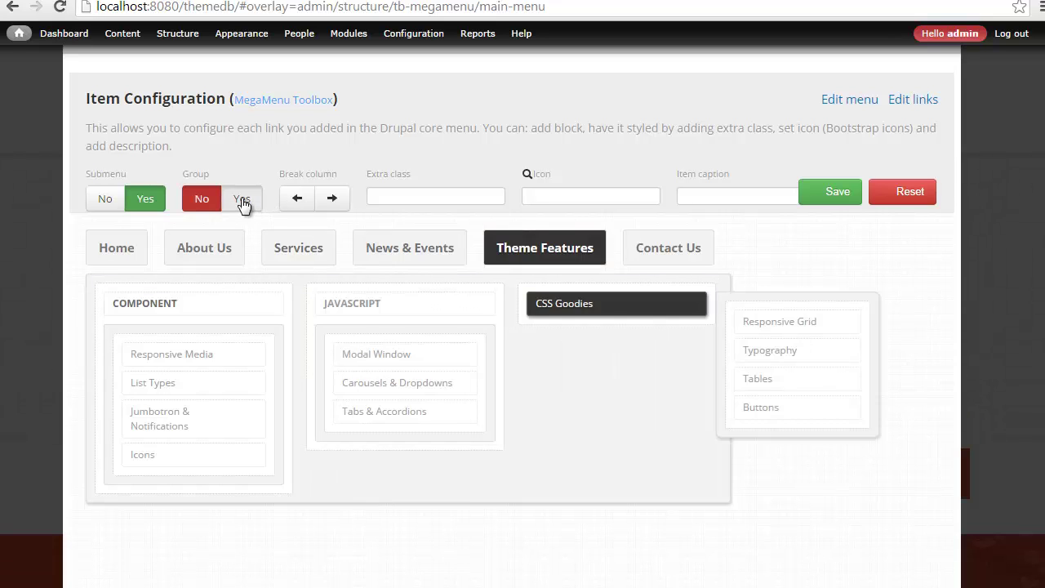
click(243, 202)
click(831, 191)
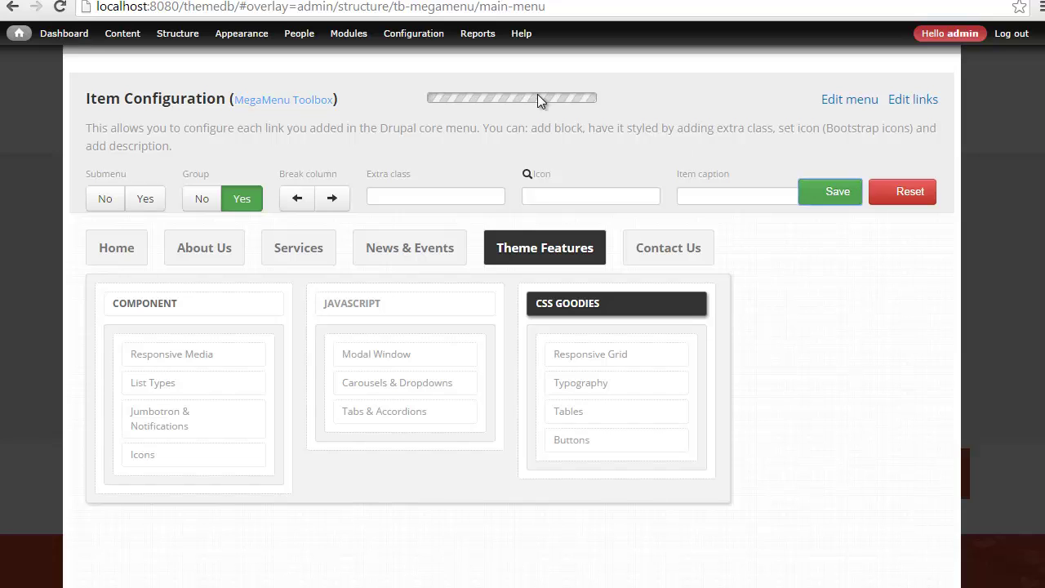
- Close the configuration overlay, reload the site's home page and check the main menu
key(Escape)
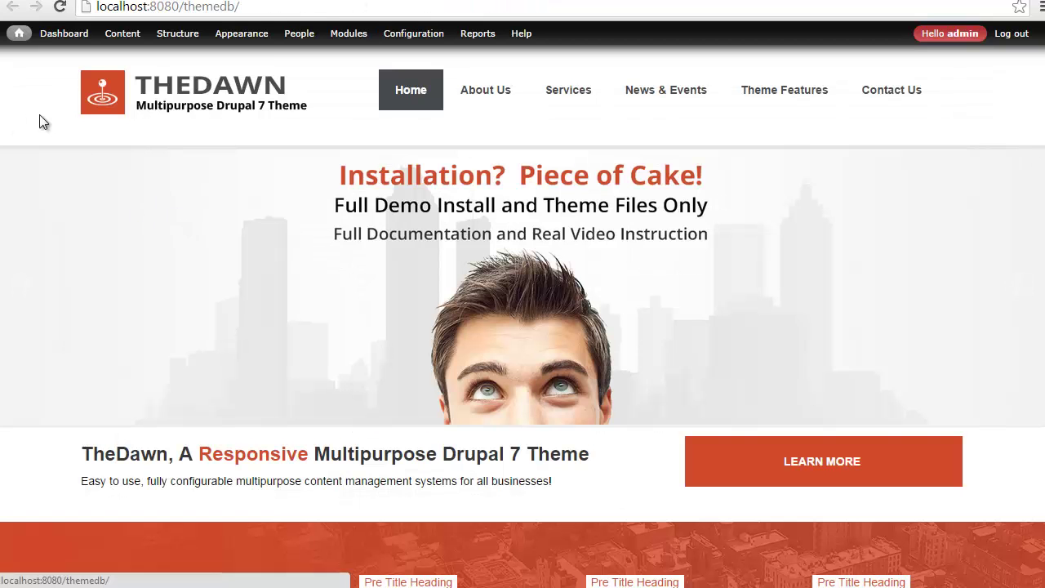
key(F5)
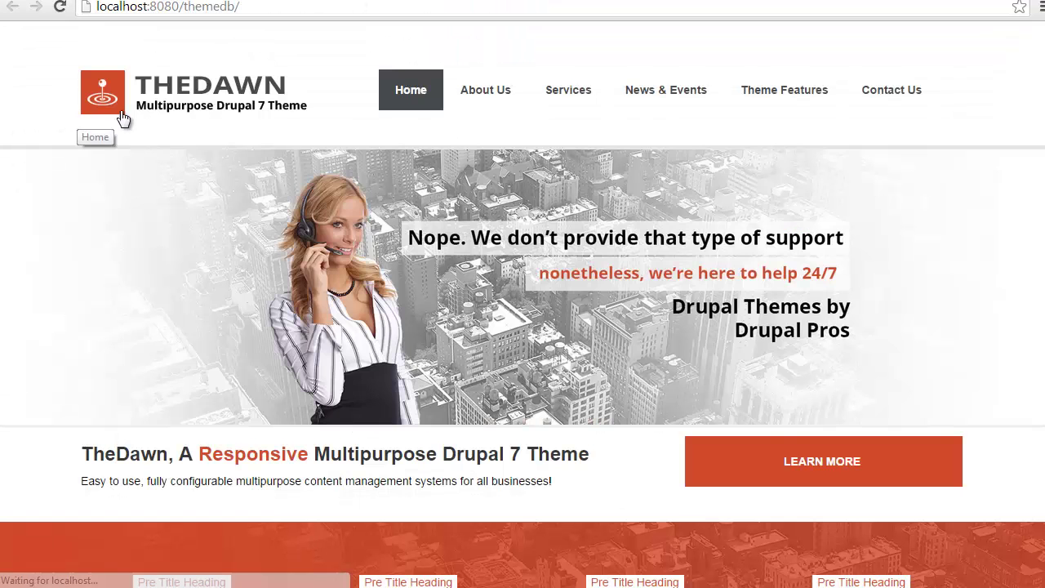
mouse_move(410, 94)
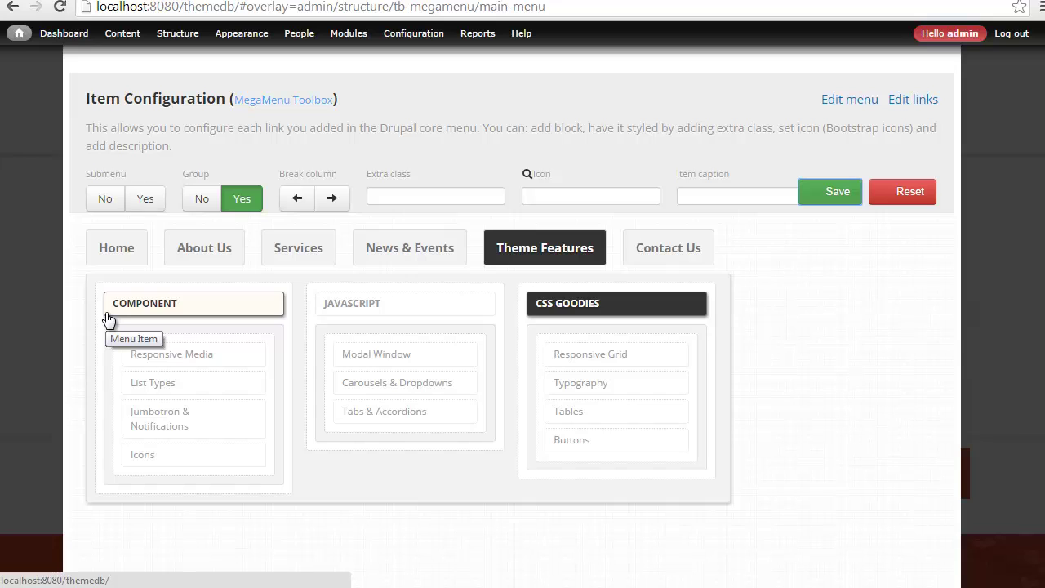
- Add a new row beneath the grouped columns of the Theme Features submenu and split it into three columns
click(94, 277)
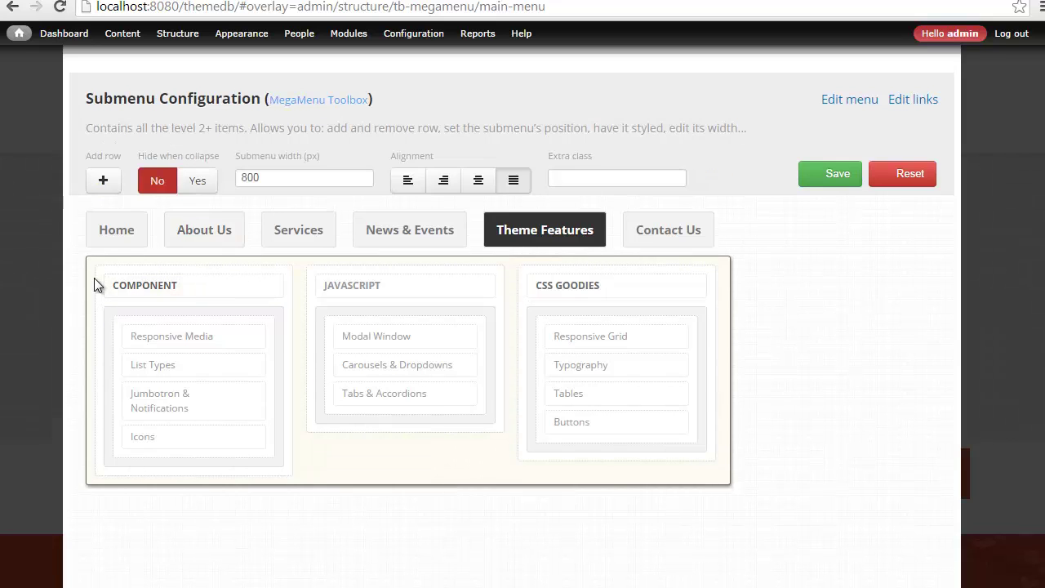
click(103, 180)
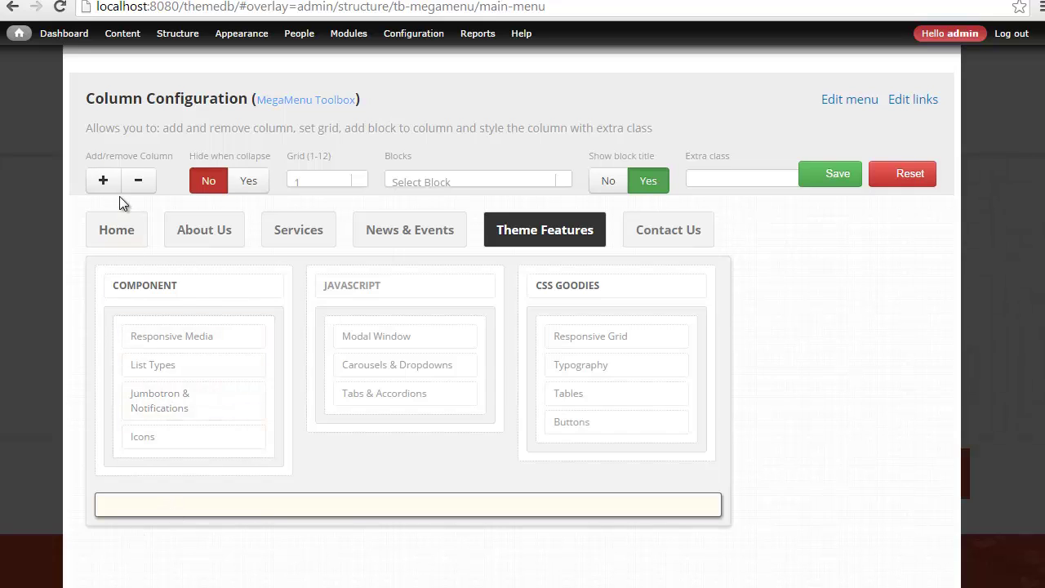
click(103, 180)
click(103, 181)
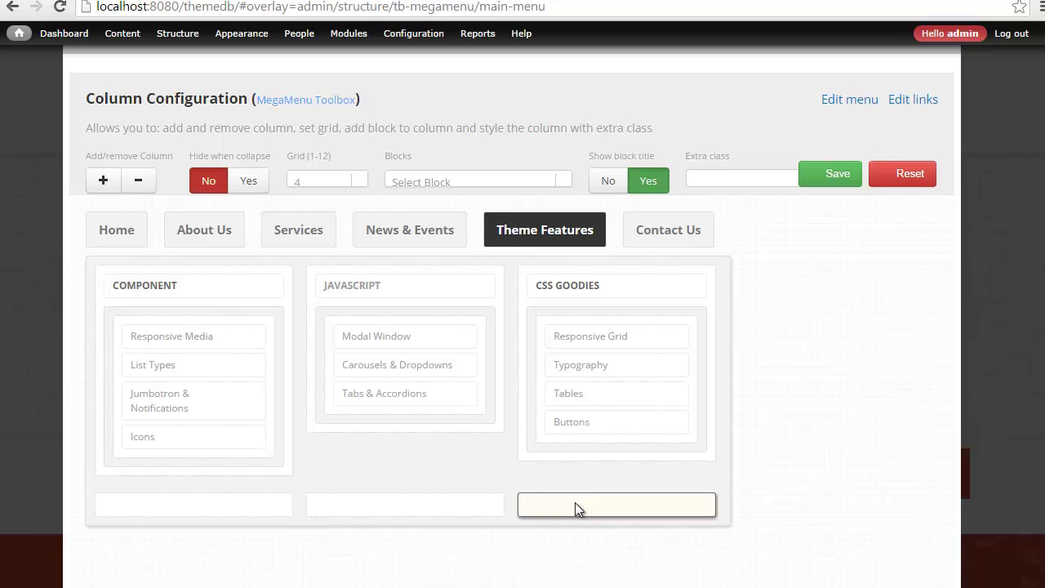
- Place the Call Us block in the first column of the Theme Features submenu's new row
click(198, 500)
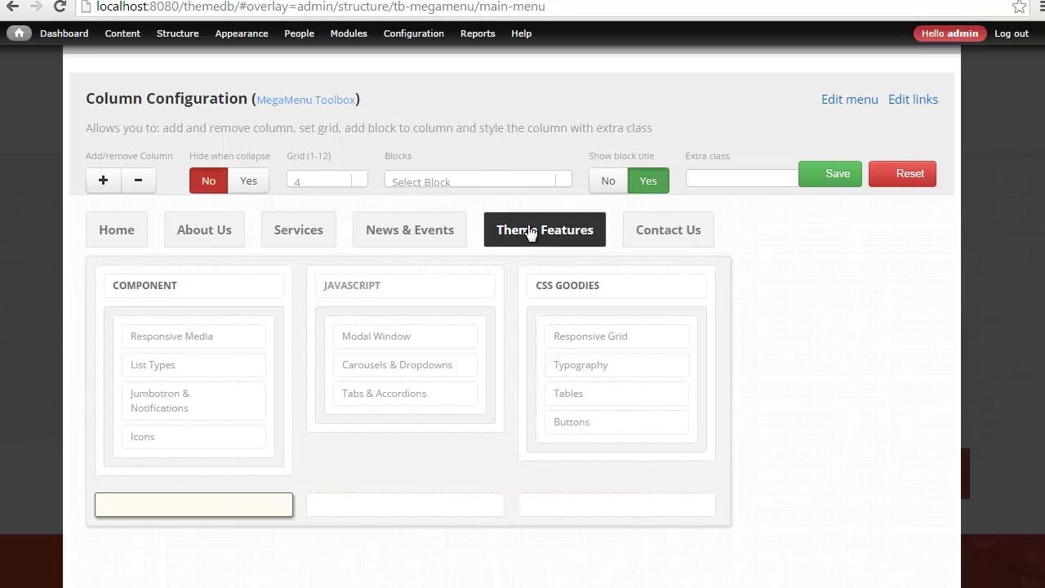
click(477, 180)
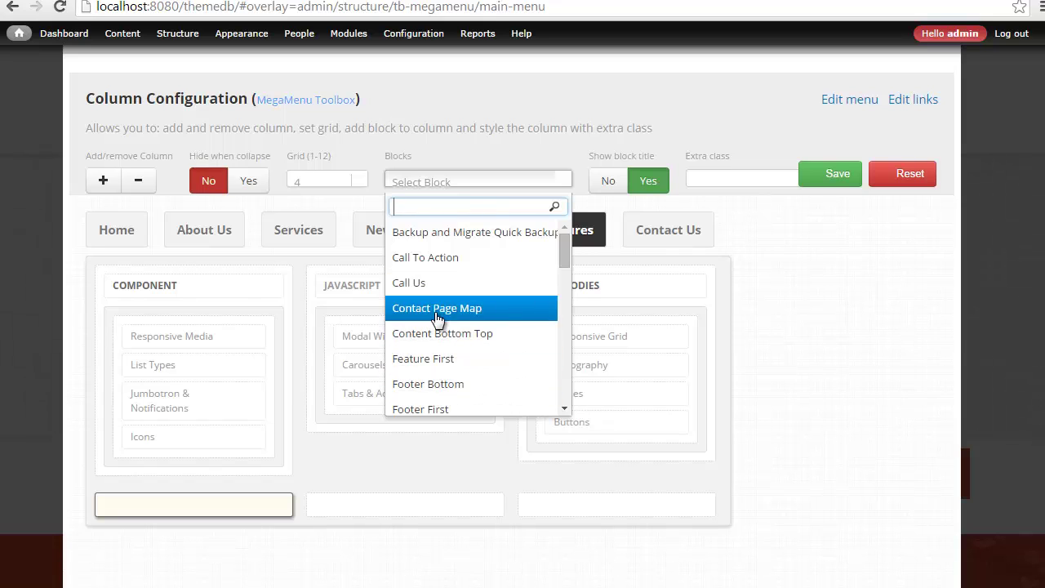
click(417, 286)
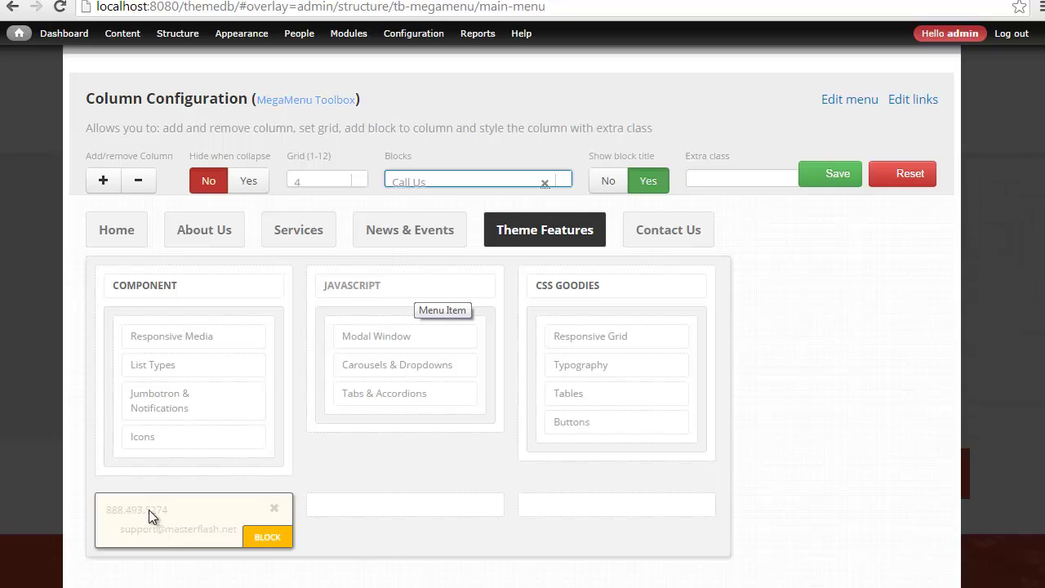
- Remove the Call Us block and reduce the added row to a single column
click(273, 509)
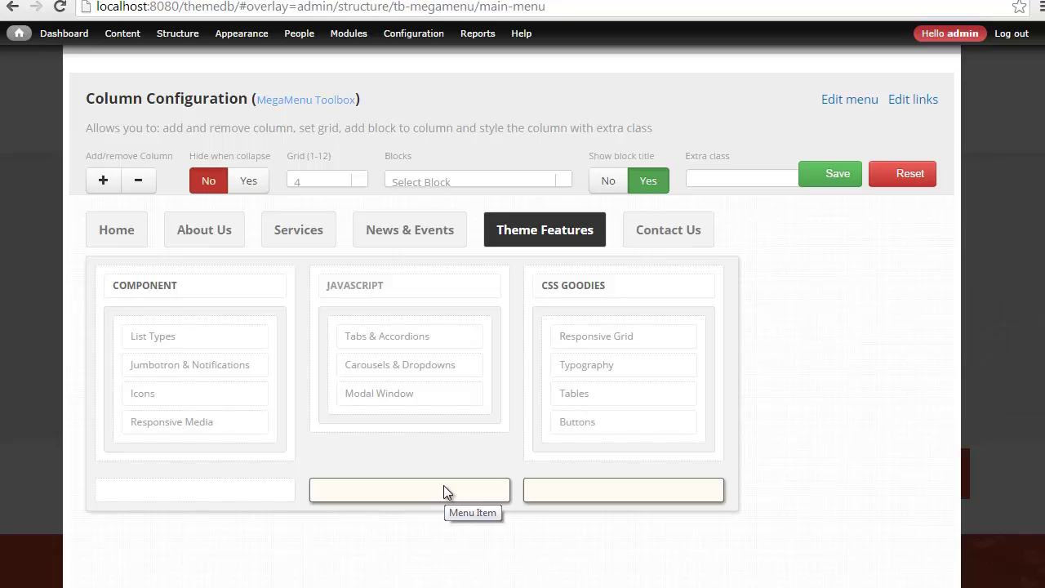
click(139, 181)
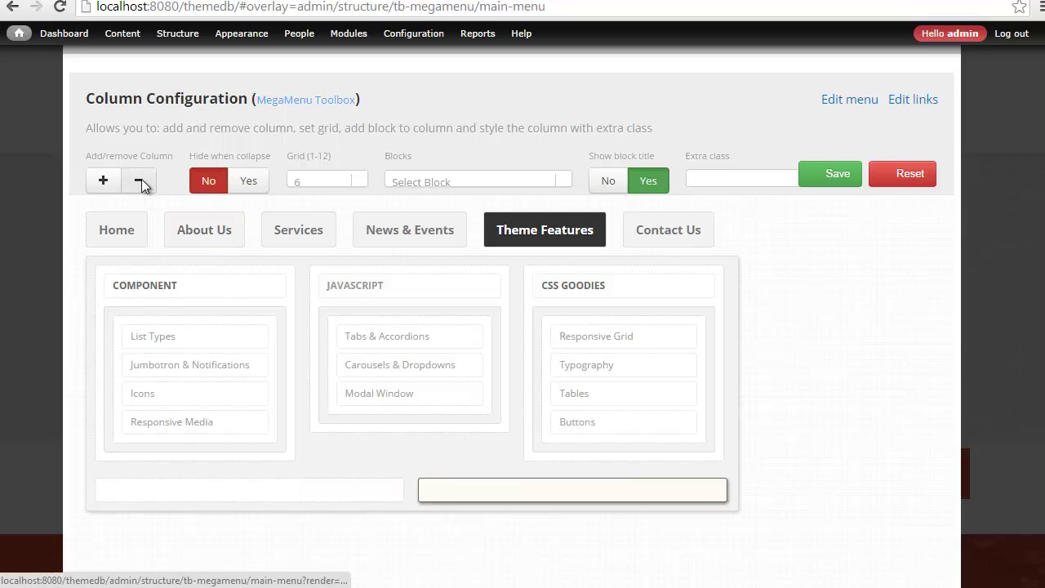
click(139, 180)
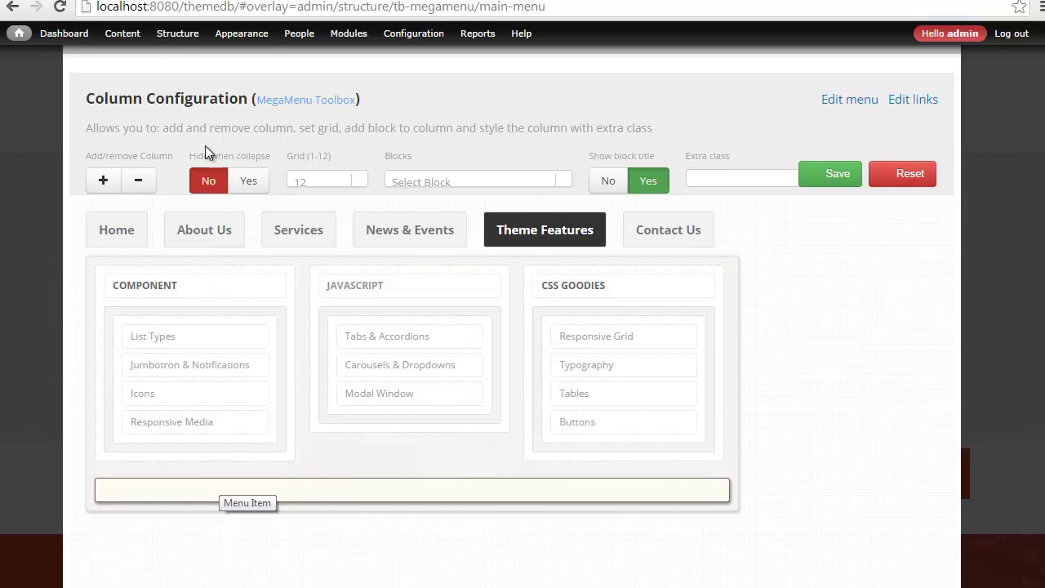
- Start a new custom block with the description "Megamenu - Demo"
mouse_move(167, 36)
click(299, 54)
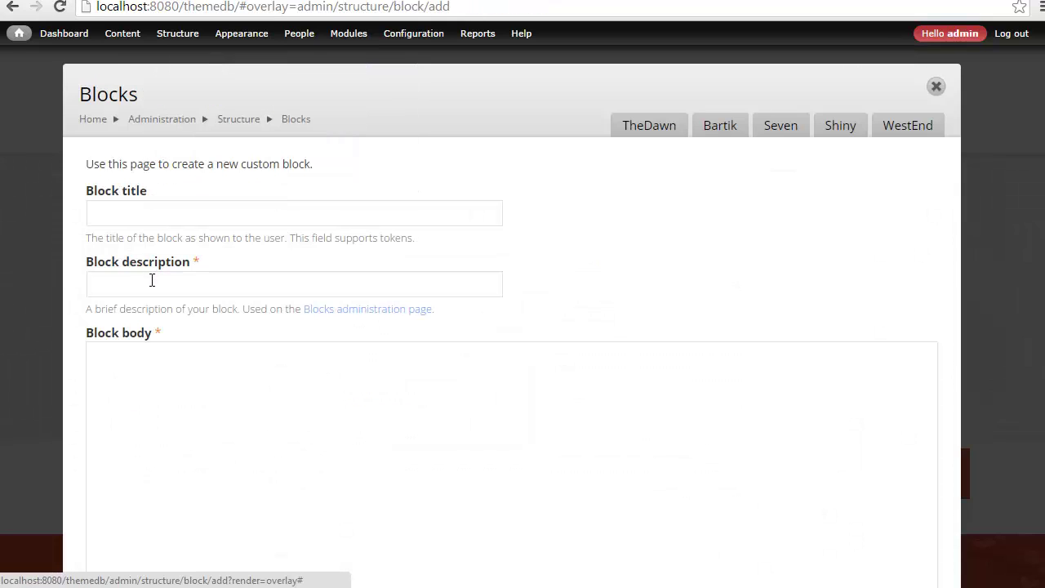
click(152, 280)
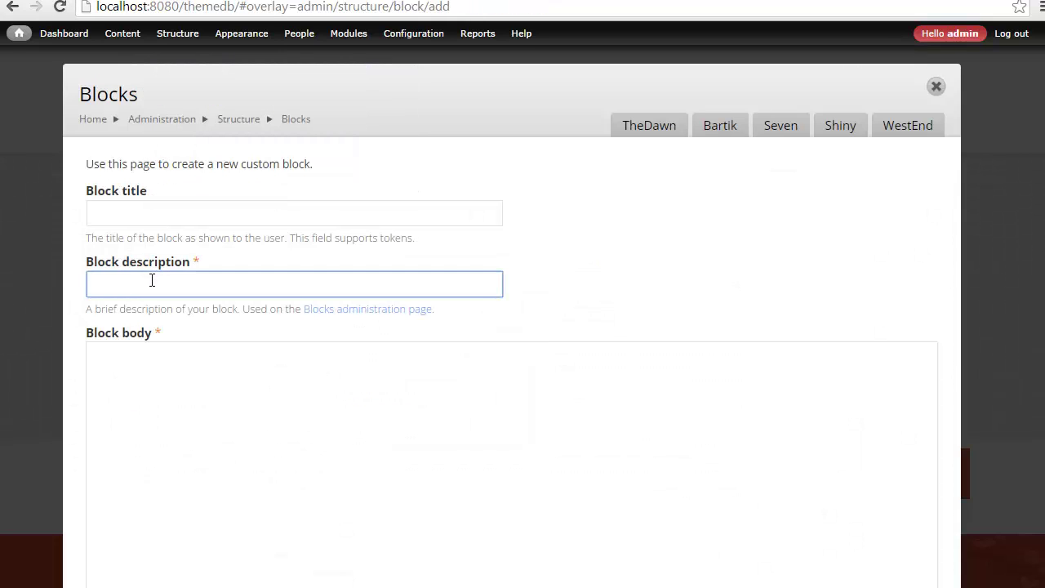
text(Mega)
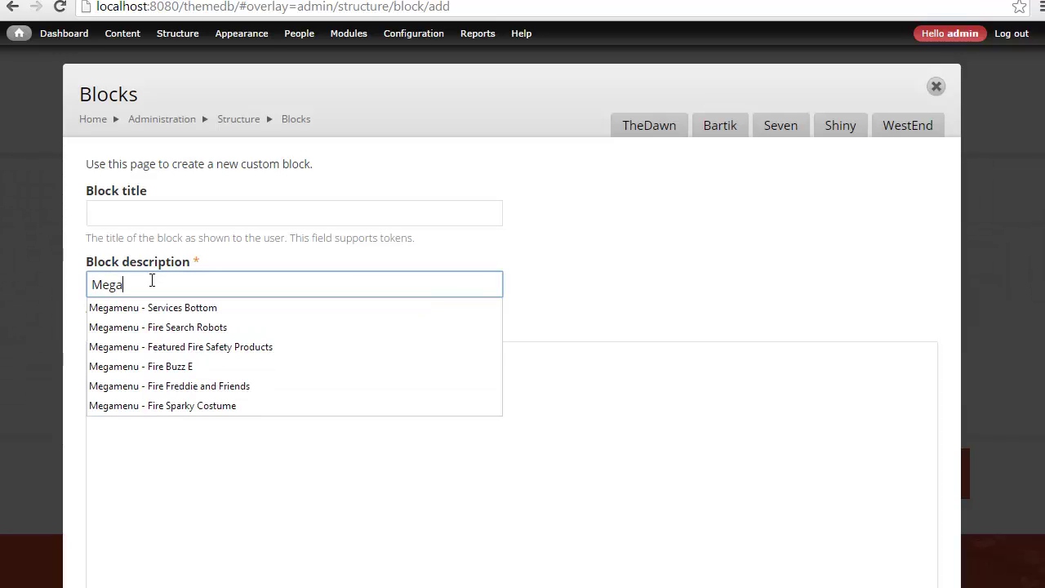
text(menu - Demo)
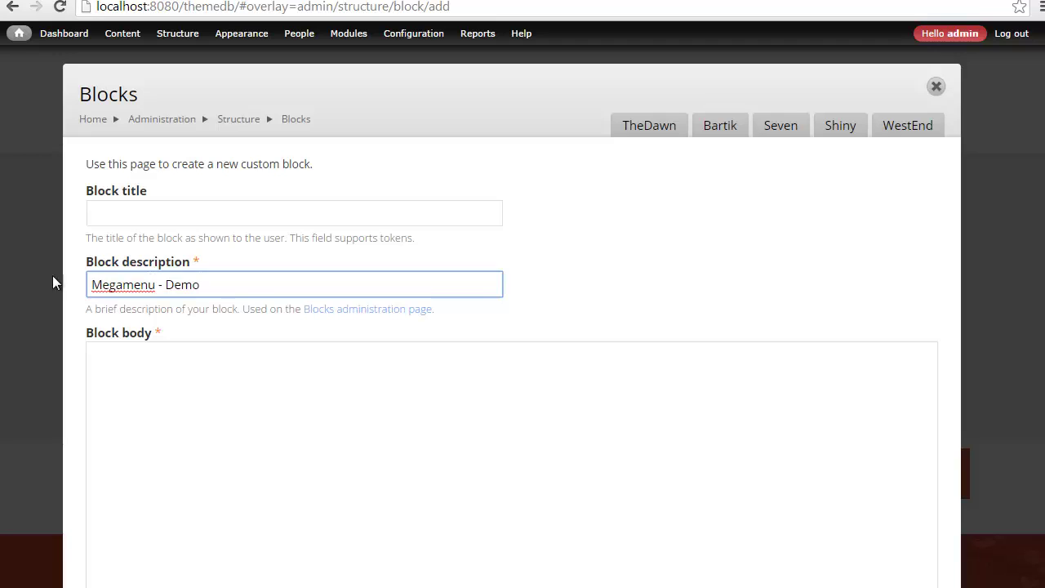
- Set the block's text format to Full HTML and enter "Lorem ipsum dilor sit amet" as its body
click(186, 348)
scroll(187, 348, down, 1)
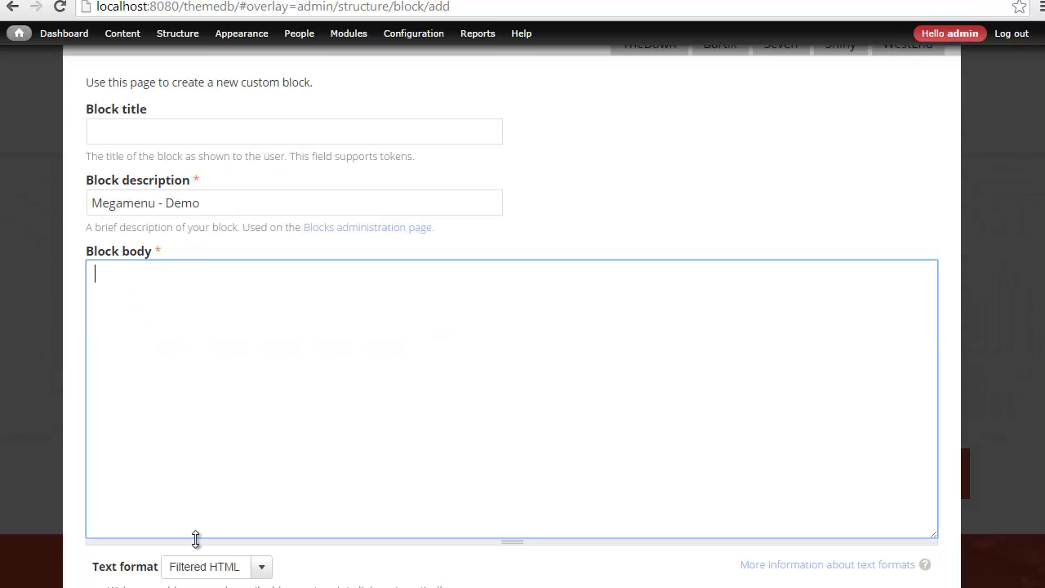
click(198, 568)
click(204, 587)
click(166, 362)
text(Lorem ipsum dilor si)
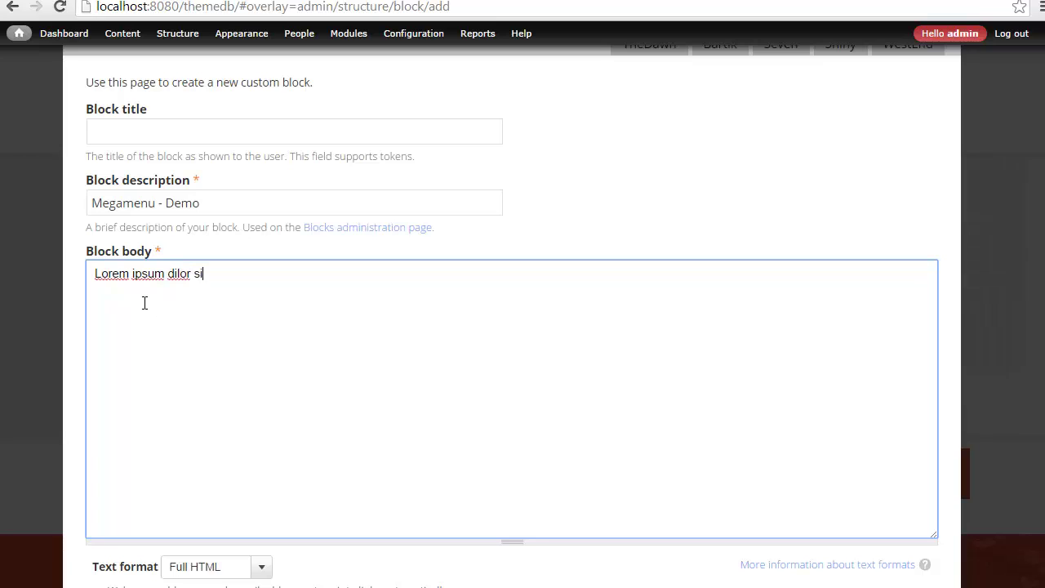
text(t amet)
- Save the new block with its region settings left at None for every theme
scroll(106, 327, down, 5)
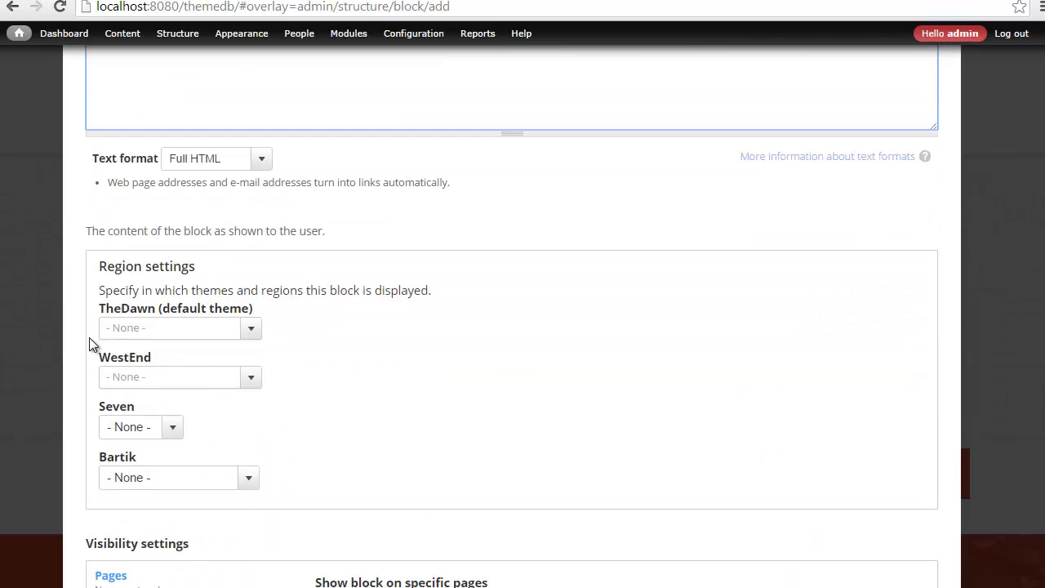
mouse_move(94, 282)
mouse_down()
mouse_move(205, 264)
mouse_move(93, 271)
mouse_up()
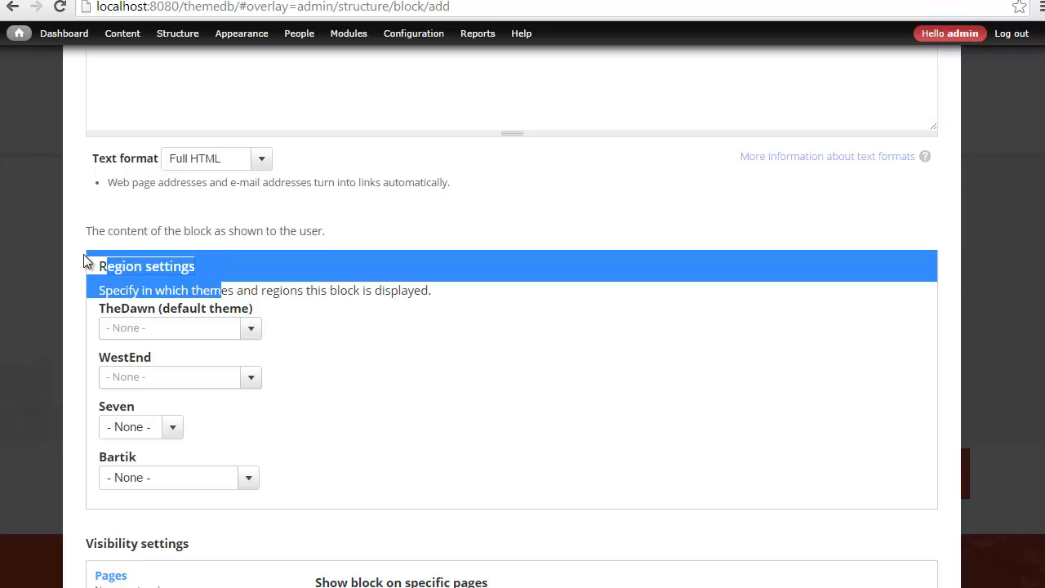
click(93, 270)
scroll(74, 262, down, 2)
scroll(75, 263, down, 3)
click(131, 491)
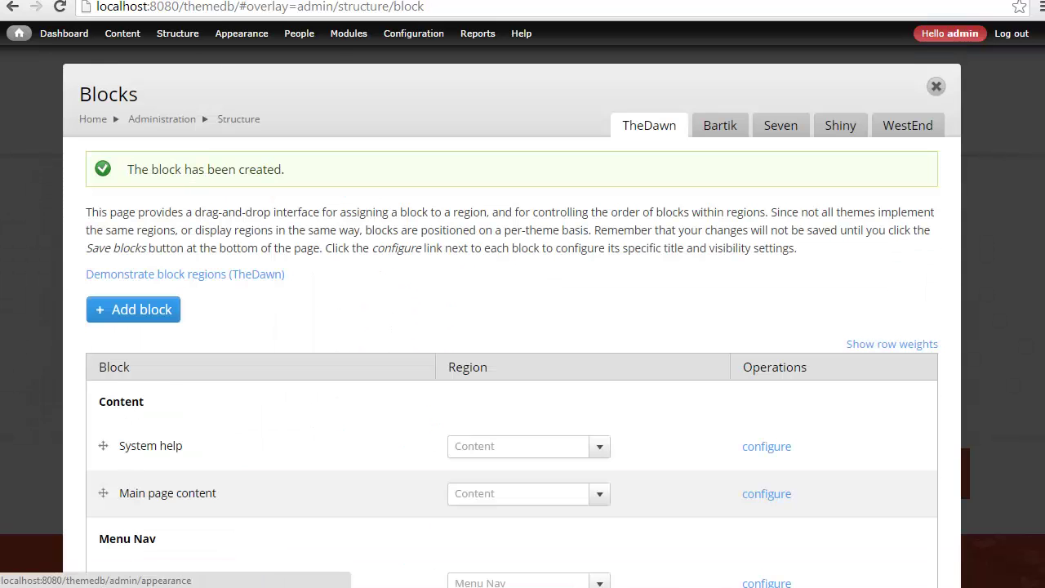
- Reopen the main menu's TB Mega Menu configuration and add a new row to the Theme Features submenu
mouse_move(175, 35)
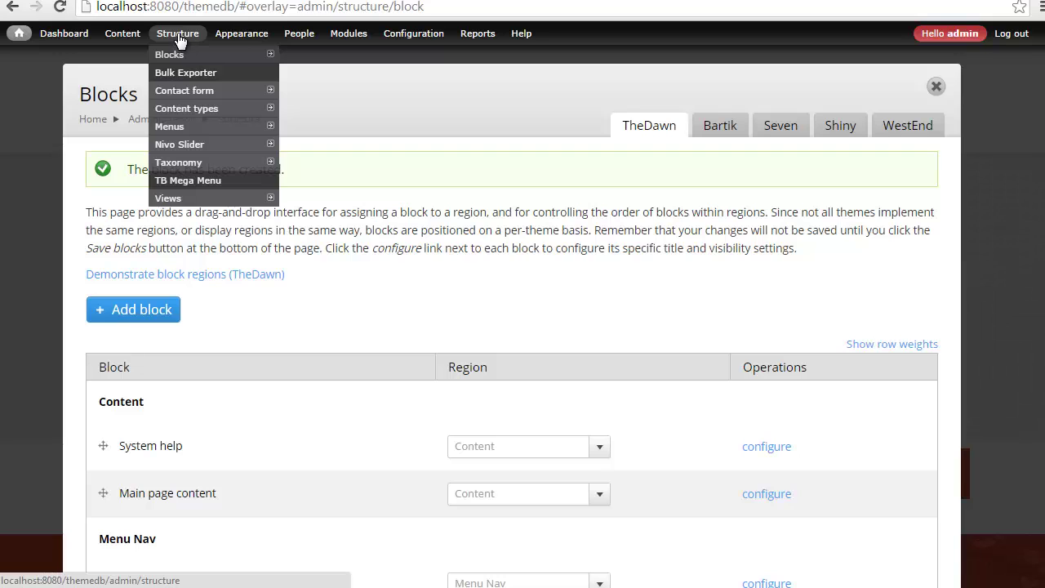
click(181, 181)
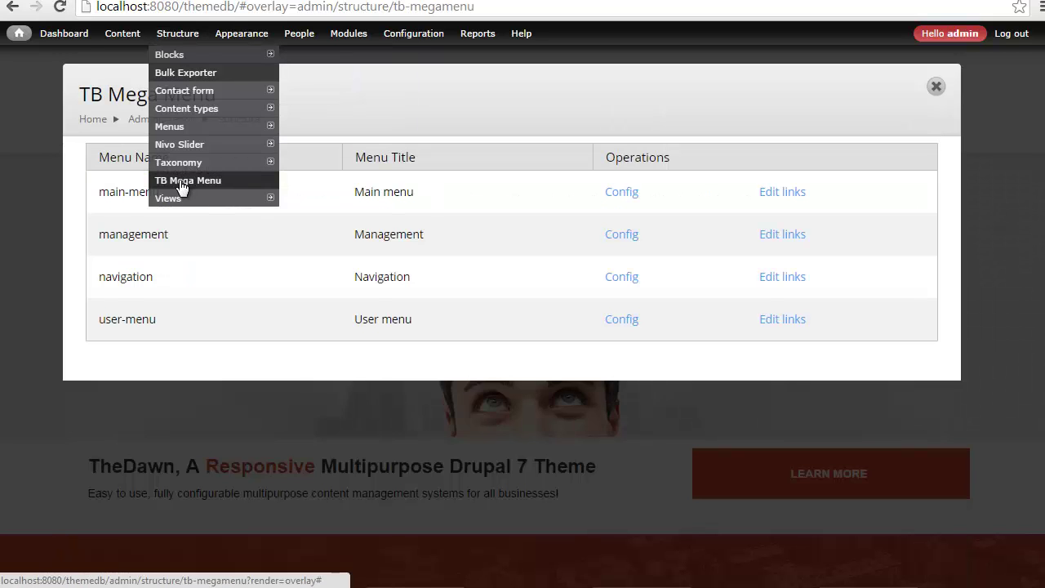
click(632, 191)
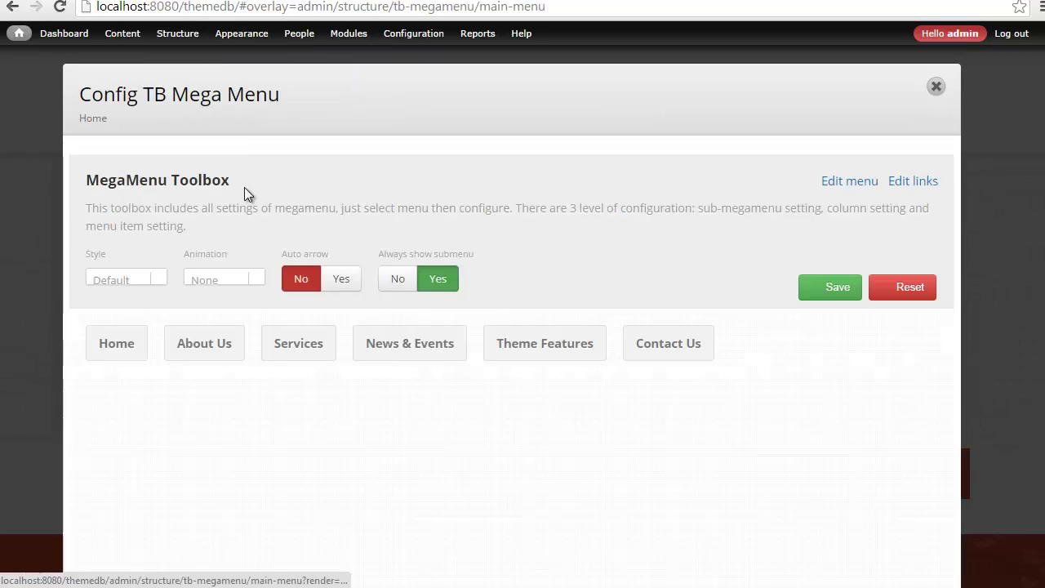
click(518, 343)
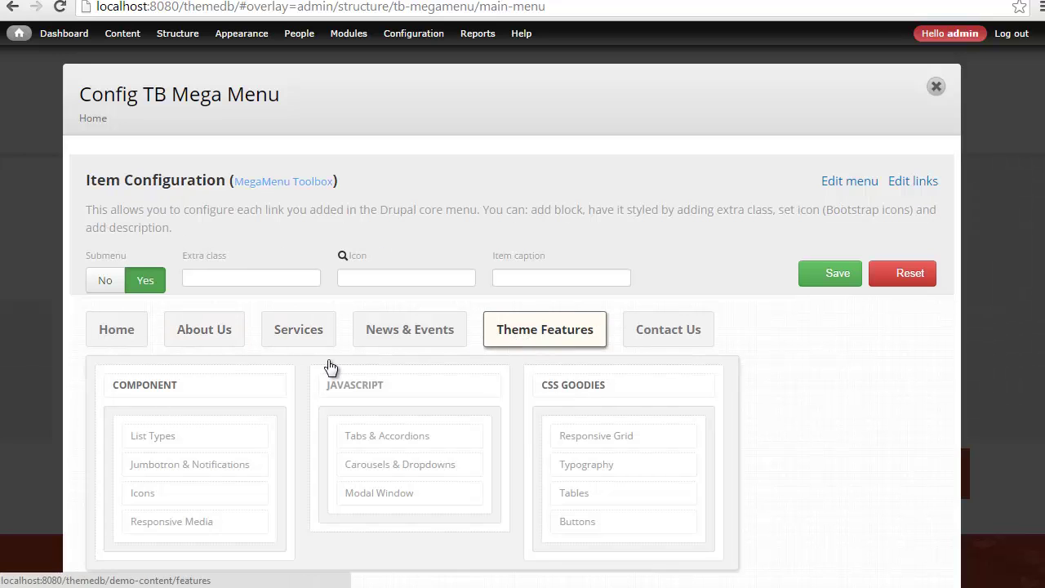
scroll(318, 368, down, 1)
click(89, 483)
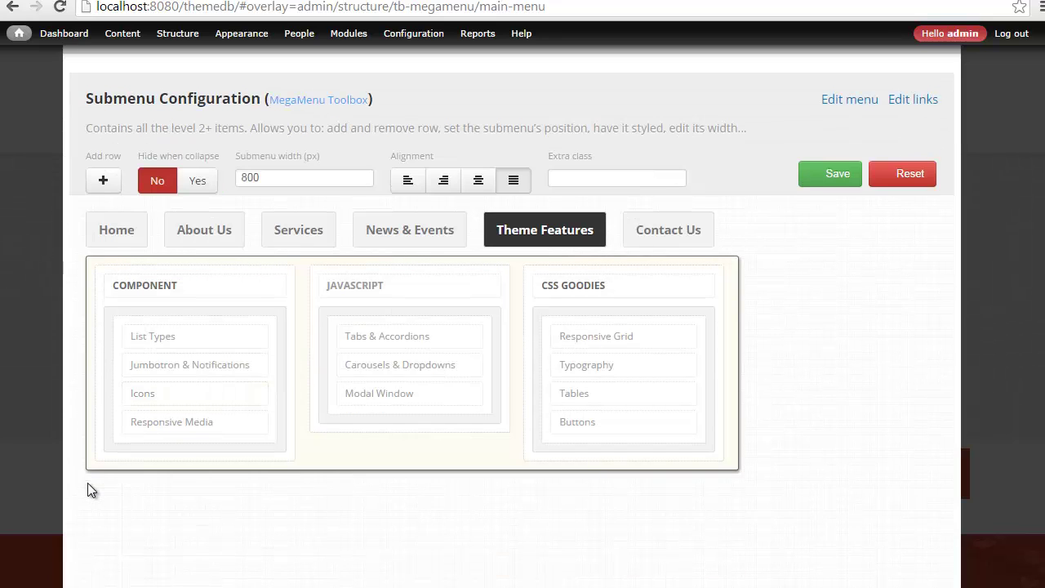
click(104, 181)
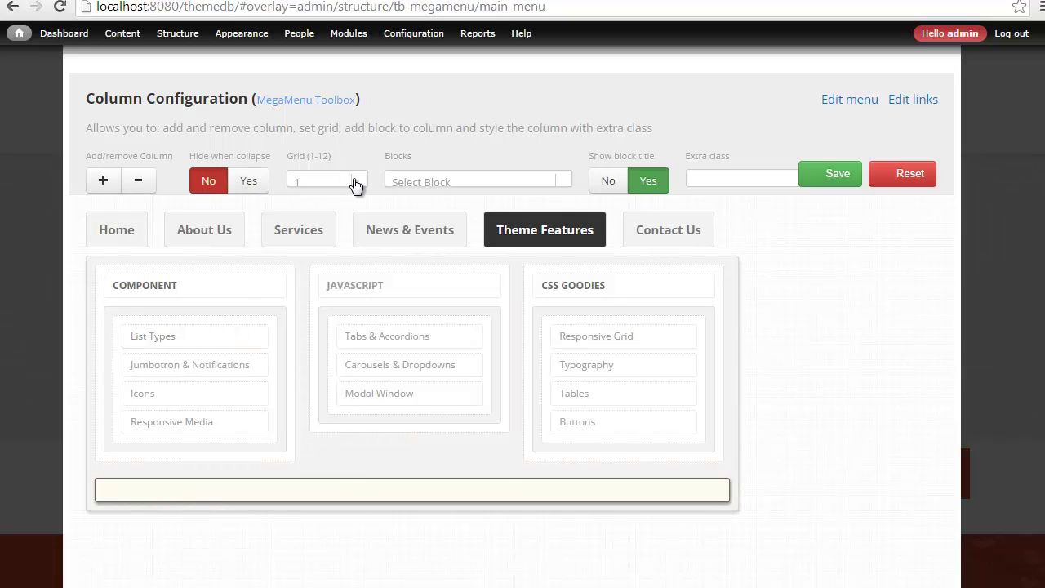
- Assign the Megamenu - Demo block to the new row's column
click(450, 185)
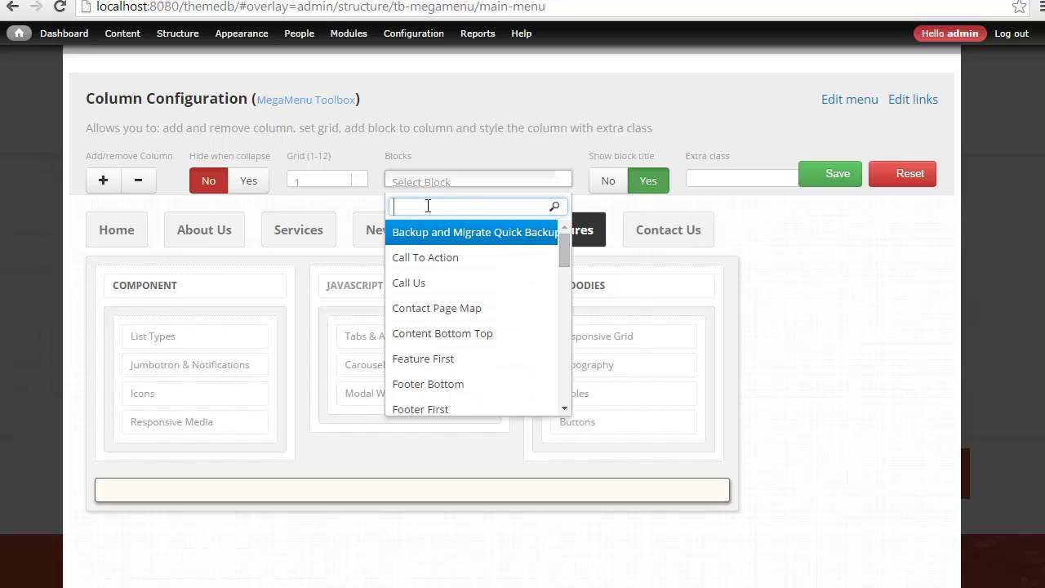
text(mega)
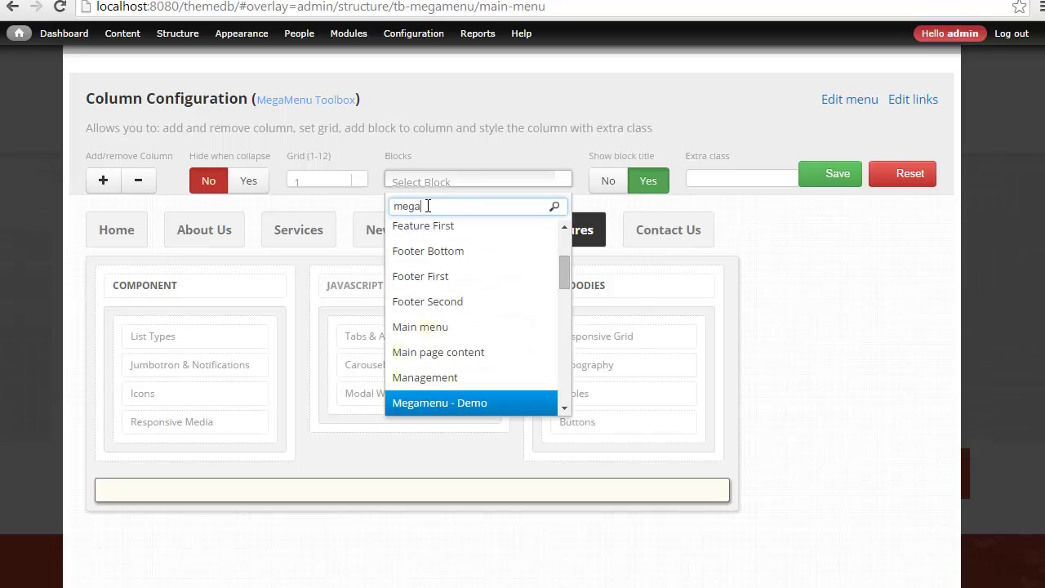
click(444, 404)
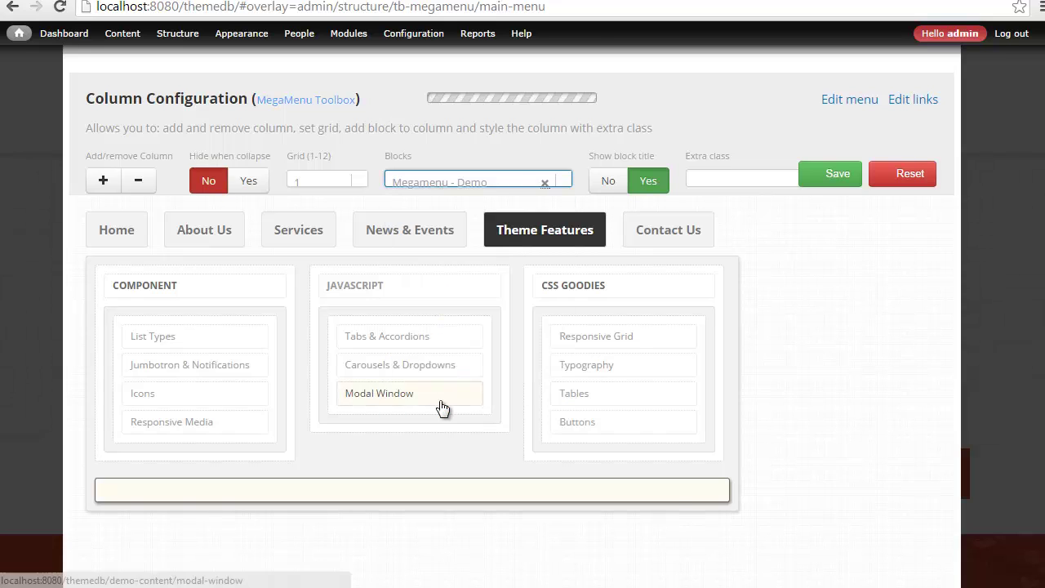
- Save the mega menu configuration, then reload the site's front page and check the new block row in the Theme Features dropdown
click(825, 176)
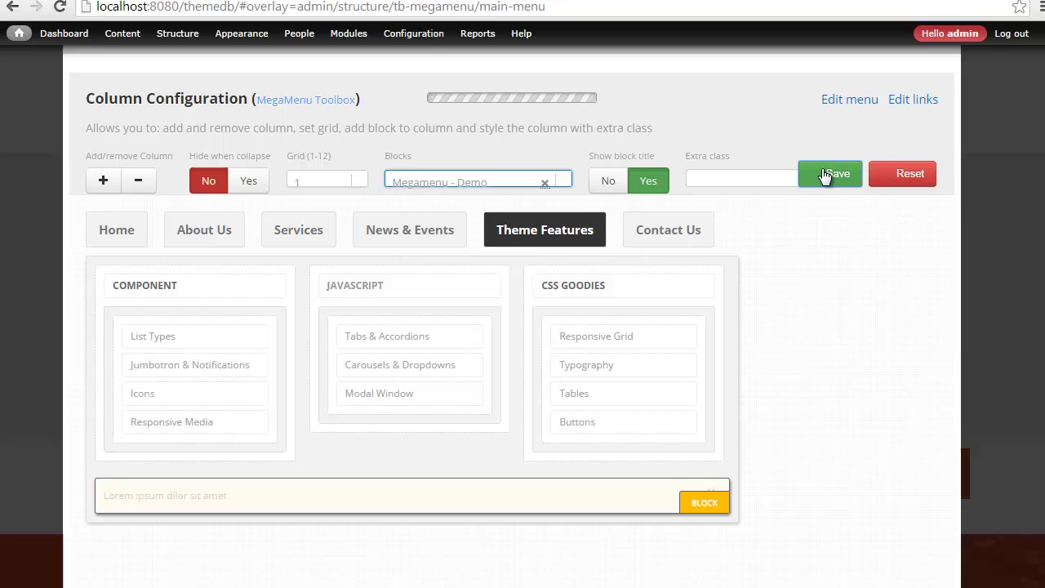
click(371, 1)
key(F5)
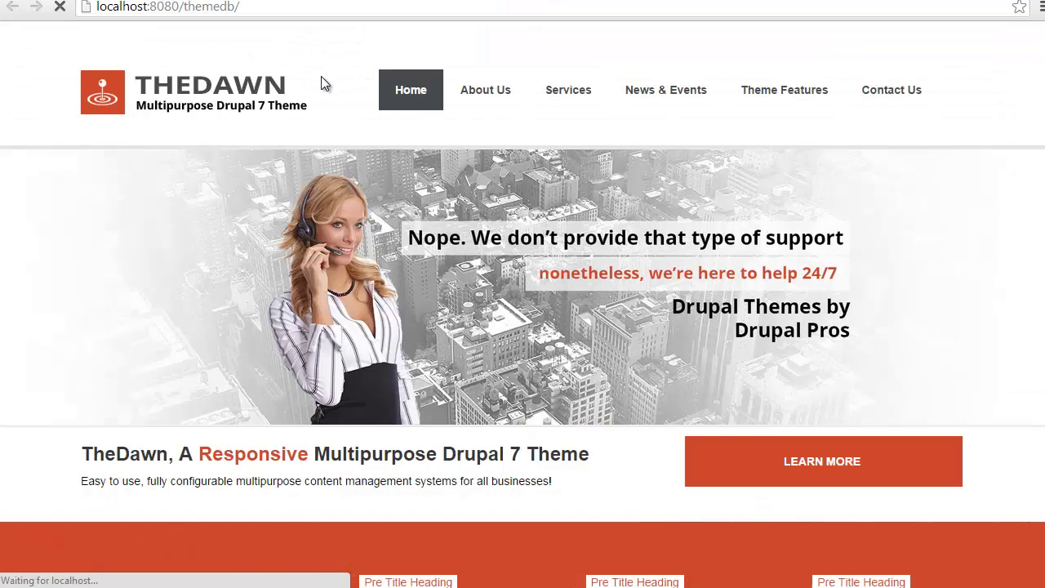
mouse_move(784, 90)
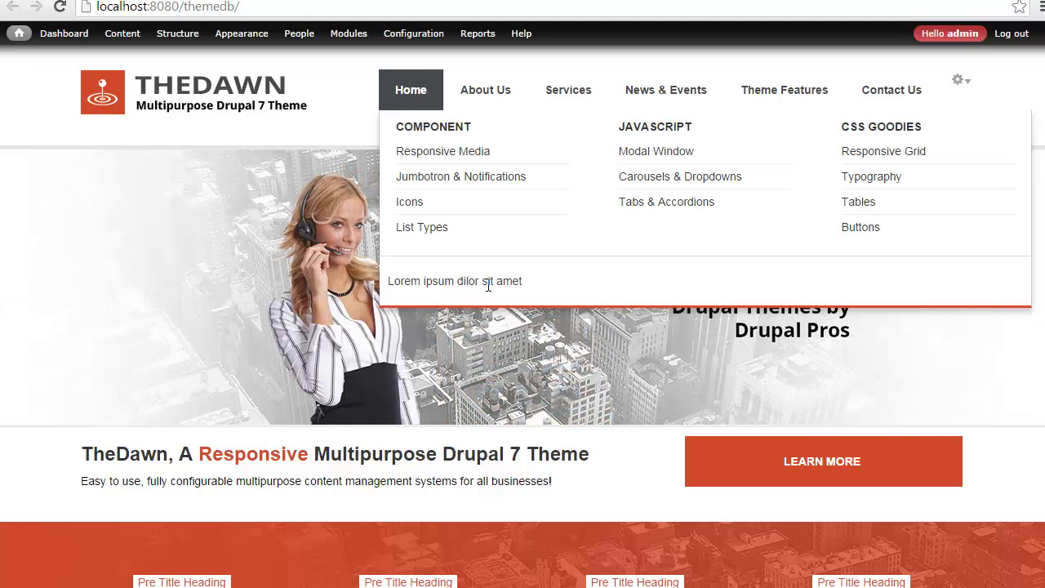
drag(529, 283, 389, 287)
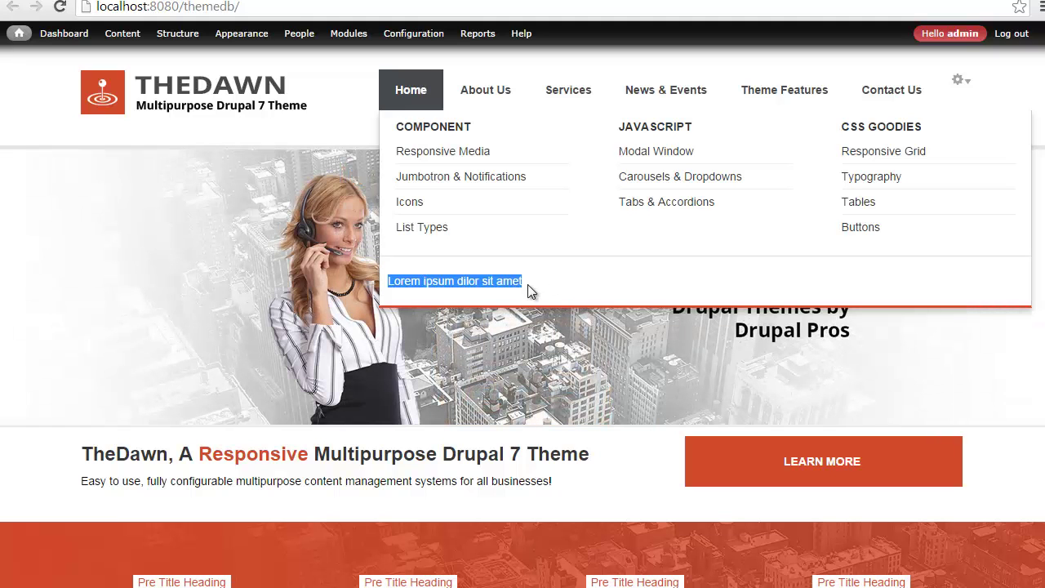
- Open the configuration of the Megamenu - Demo block from the site's block list
mouse_move(167, 33)
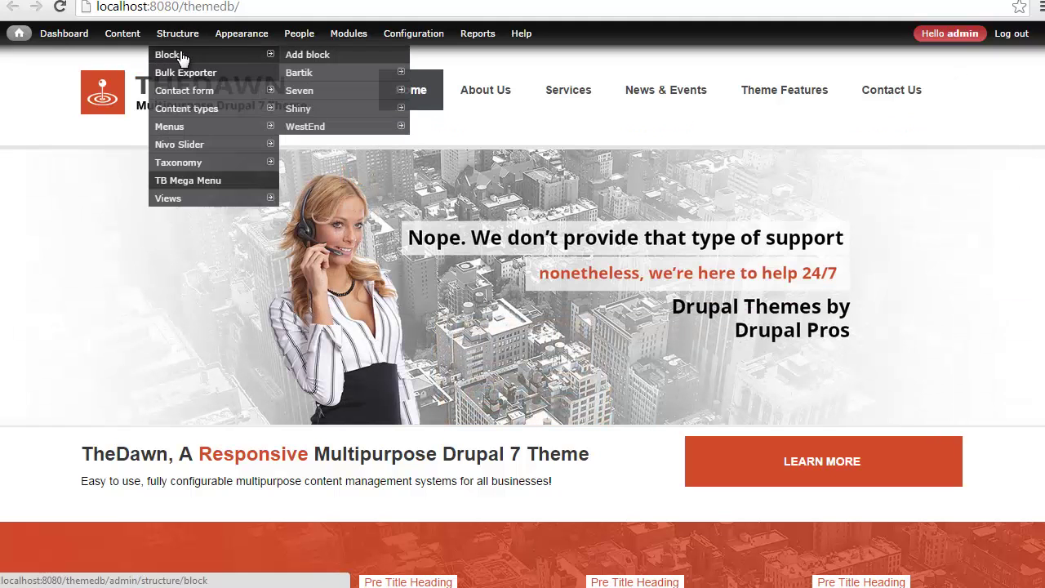
click(178, 57)
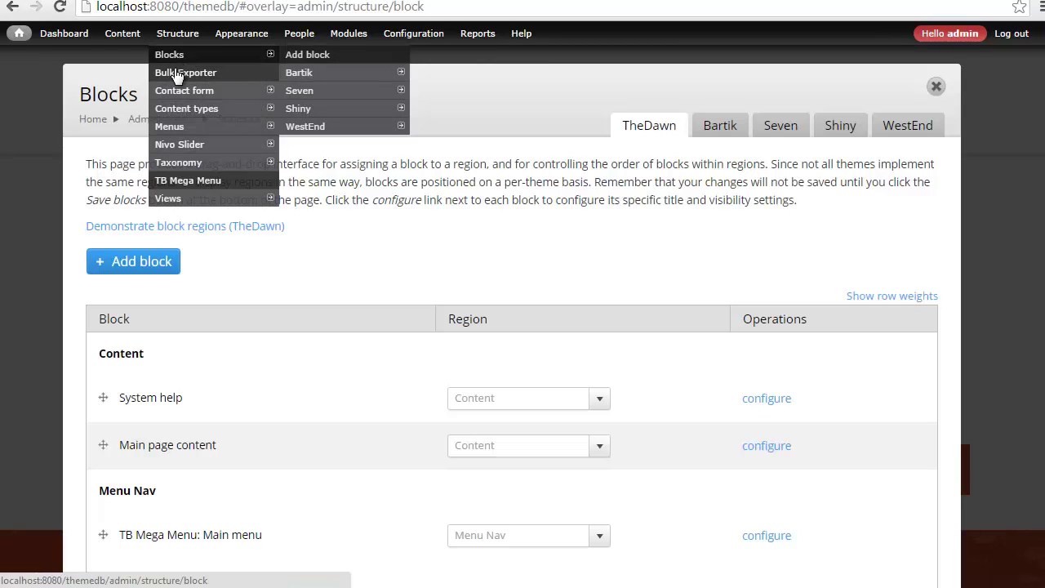
scroll(219, 294, down, 10)
scroll(220, 296, down, 5)
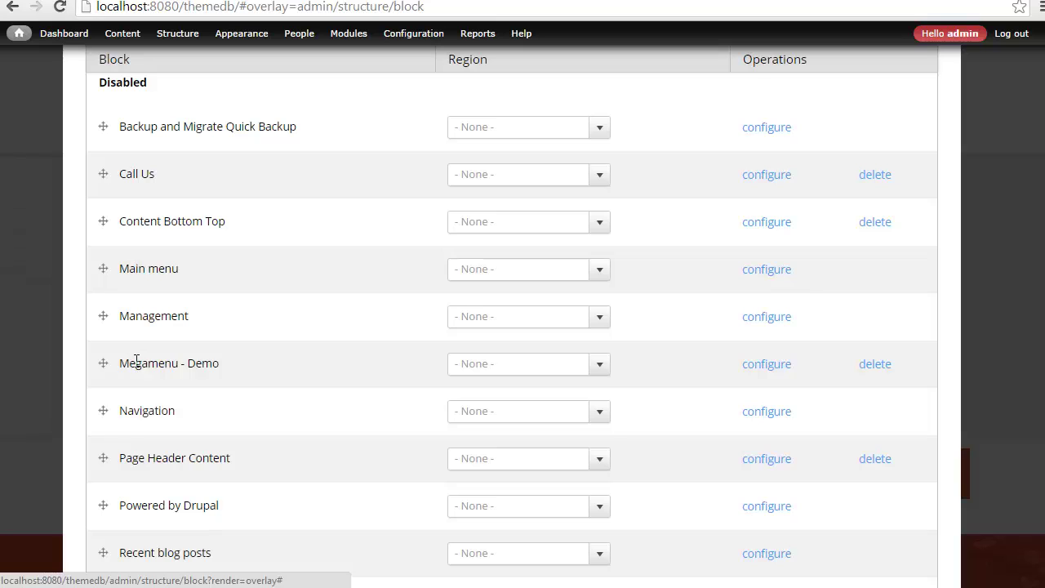
drag(120, 363, 212, 359)
click(765, 364)
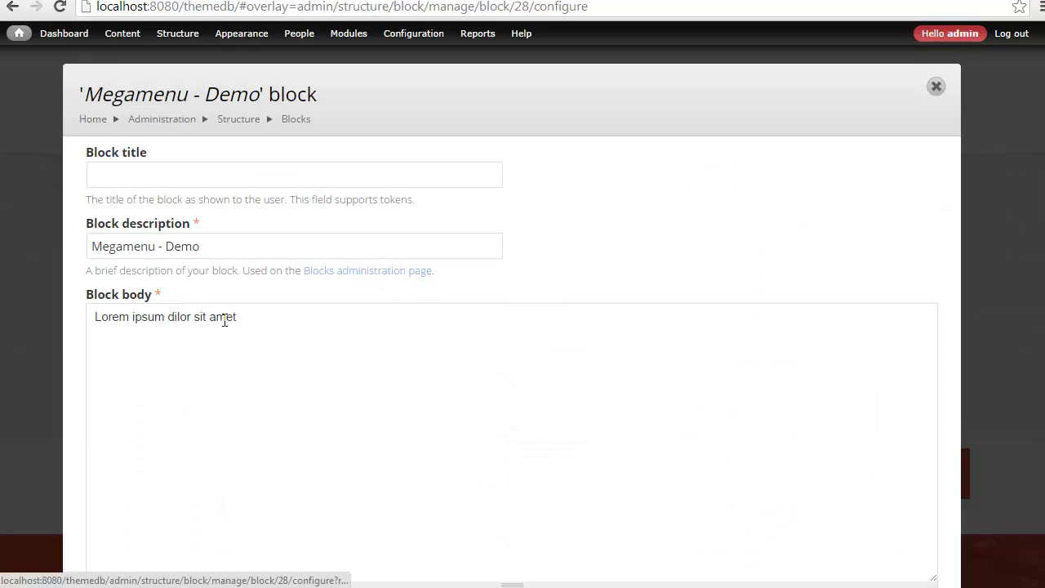
- Replace the block body's placeholder text with an empty div of class "col-md-7"
triple_click(224, 320)
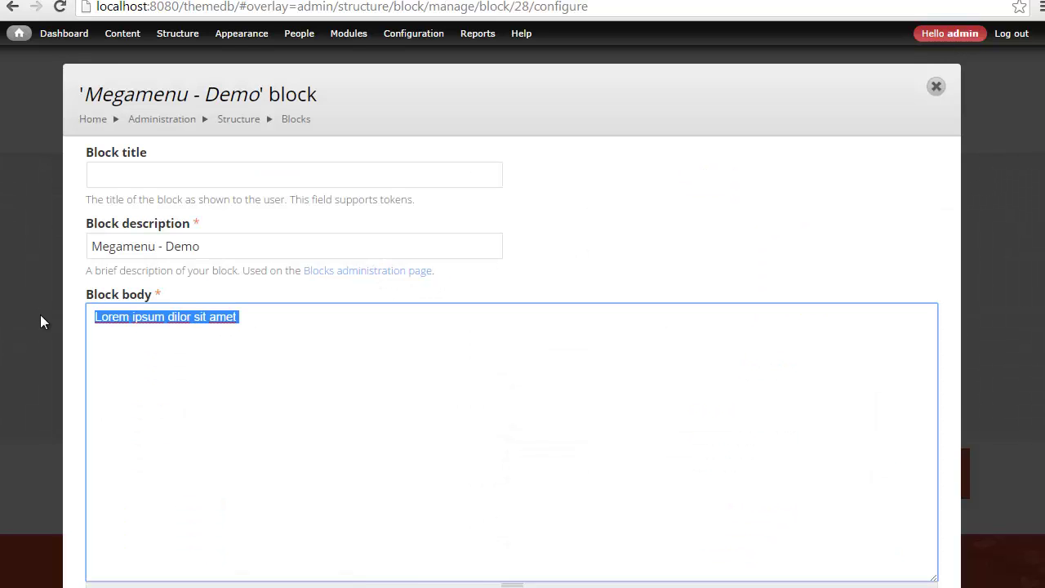
text(<div)
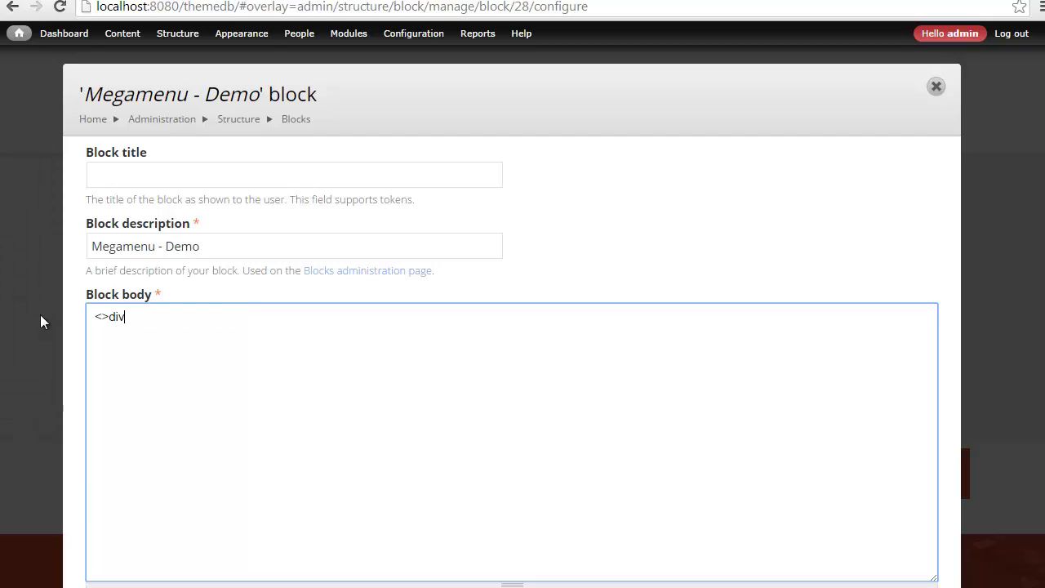
key(BackSpace)
key(BackSpace)
key(BackSpace)
text(div class="col-md-7)
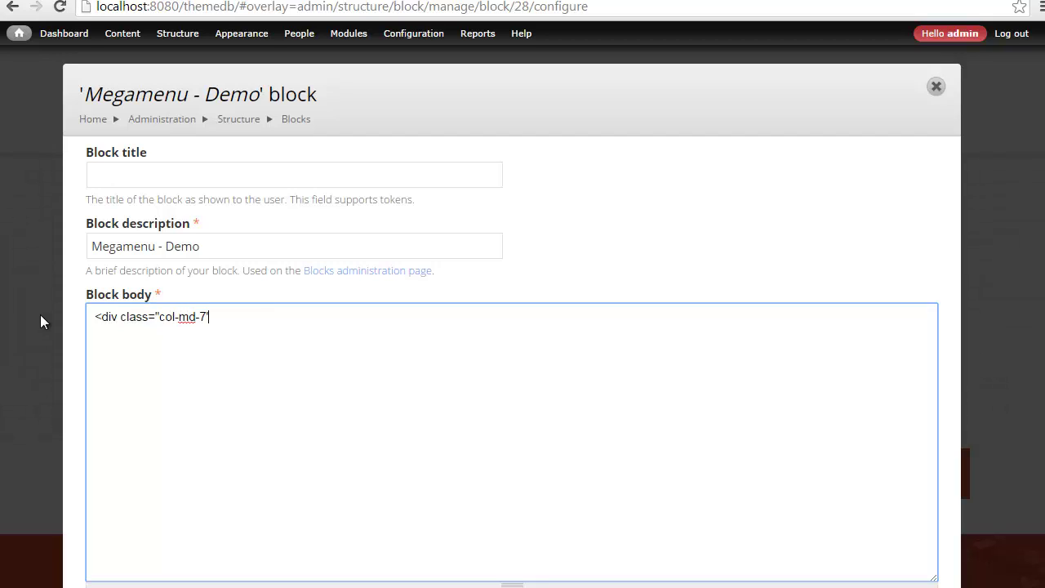
text(">)
key(Return)
text(</div> )
- Add a second div of class "col-md-5" below, containing an img tag with source "sites/all/themes/thedawn/logo.png"
text(<div class)
text(="col-md-)
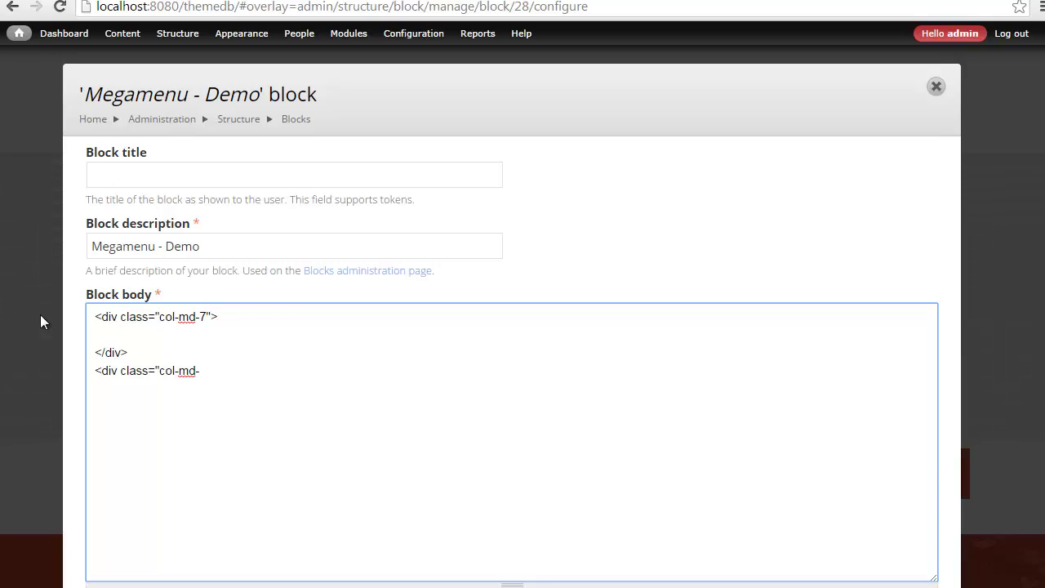
text(5">)
key(Return)
key(Return)
text(</div> <div class="col-md-5"> <img src=")
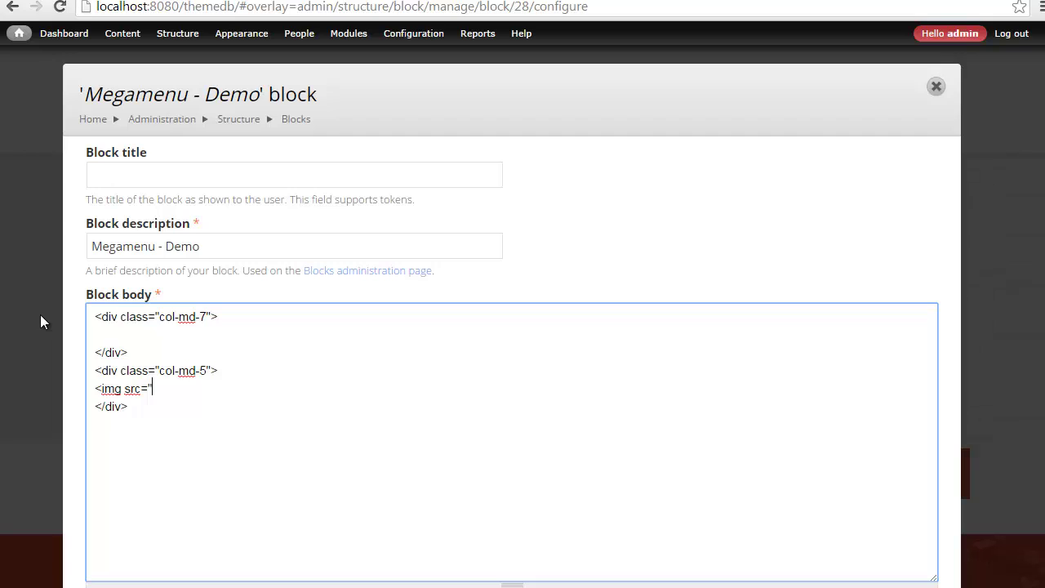
text(sites/all/themes/)
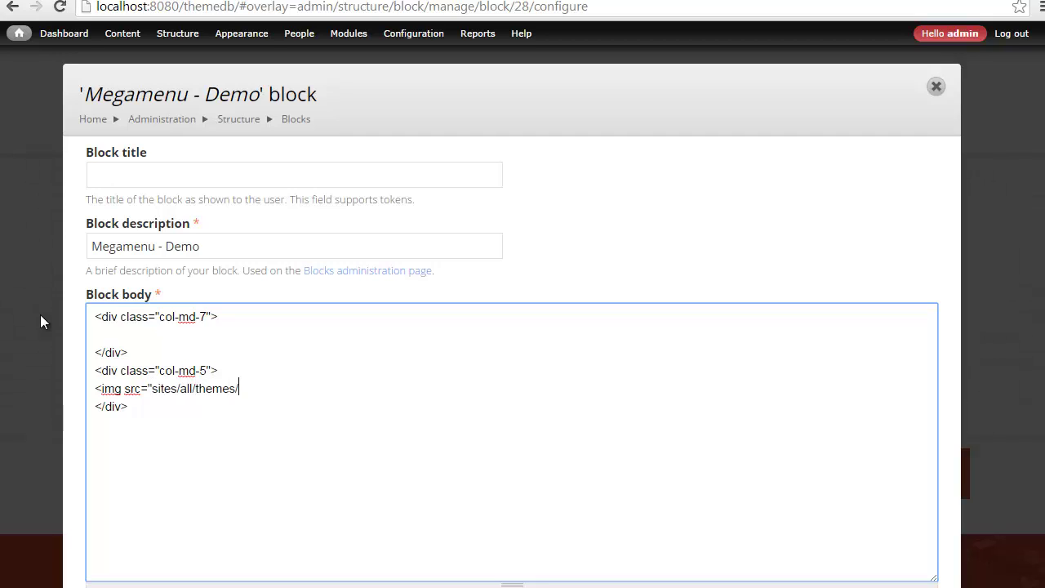
text(thedawn/logo.png")
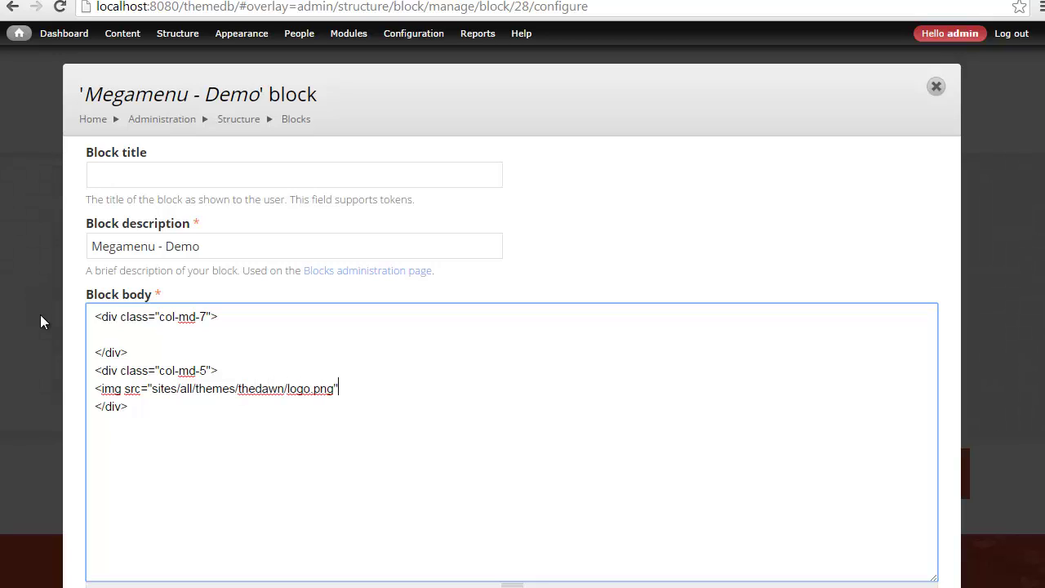
- Enter "This is some text that i would like to include into the block under the theme features demo menu" inside the col-md-7 div
key(Up)
text(Lore)
key(BackSpace)
key(BackSpace)
key(BackSpace)
key(BackSpace)
text(t)
key(BackSpace)
text(This is some text that i would like)
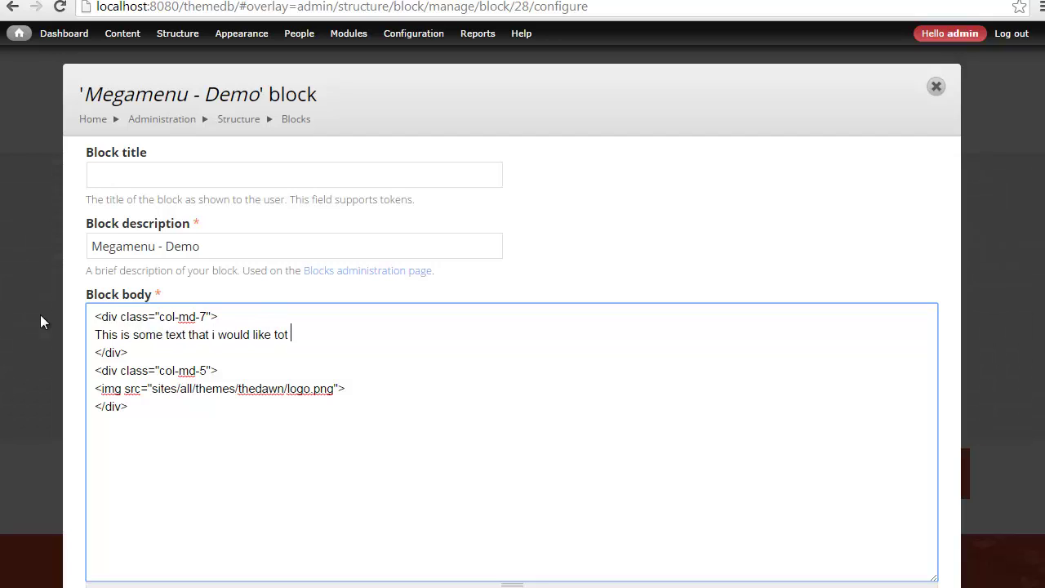
text( to include into the block und)
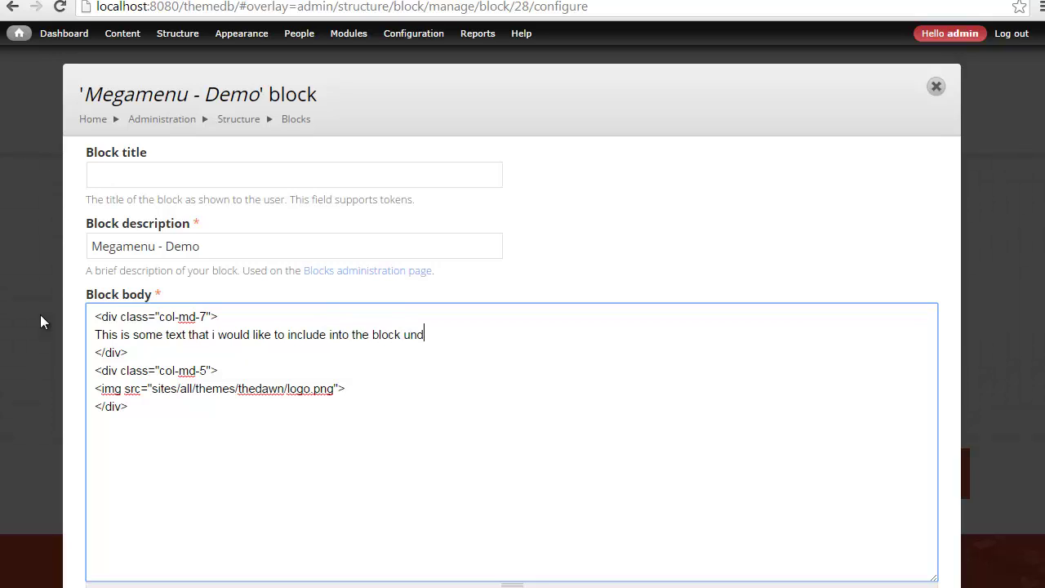
text(er the theme featre)
key(BackSpace)
key(BackSpace)
text(ures)
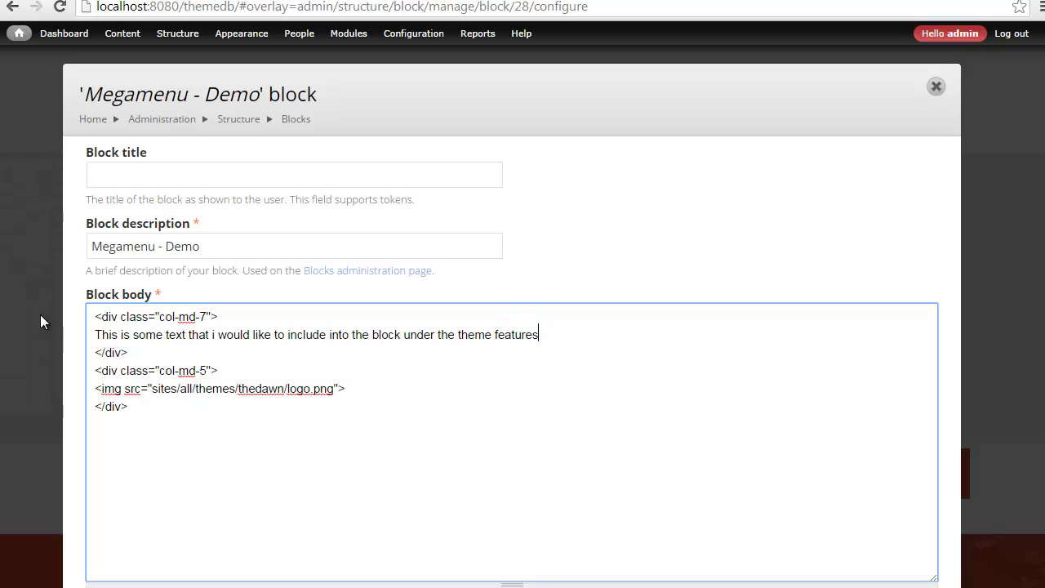
text( demo menu)
- Save the block, close the Blocks overlay and check the updated block in the Theme Features dropdown
scroll(88, 362, down, 2)
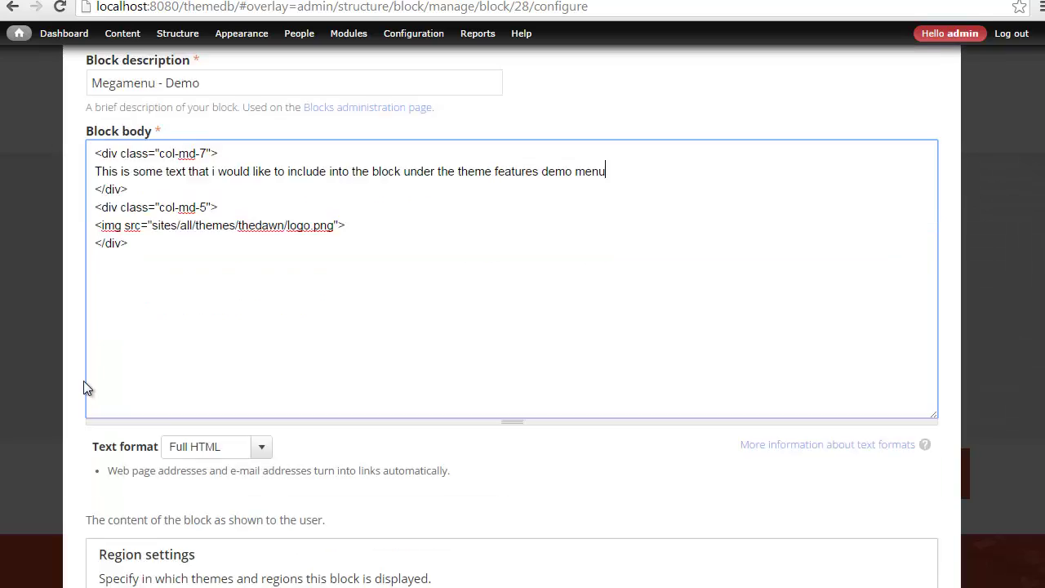
scroll(84, 383, down, 9)
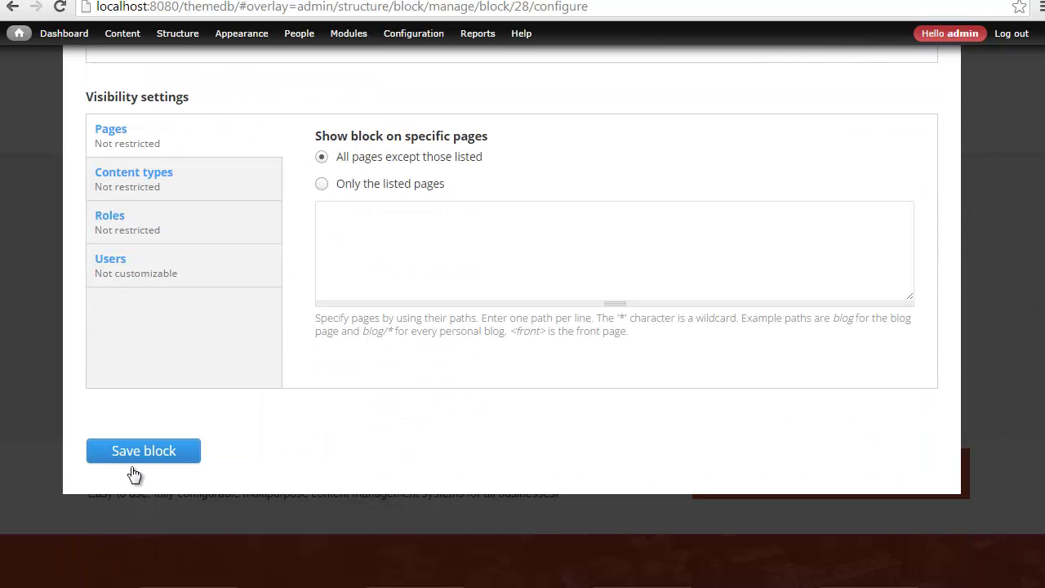
click(139, 451)
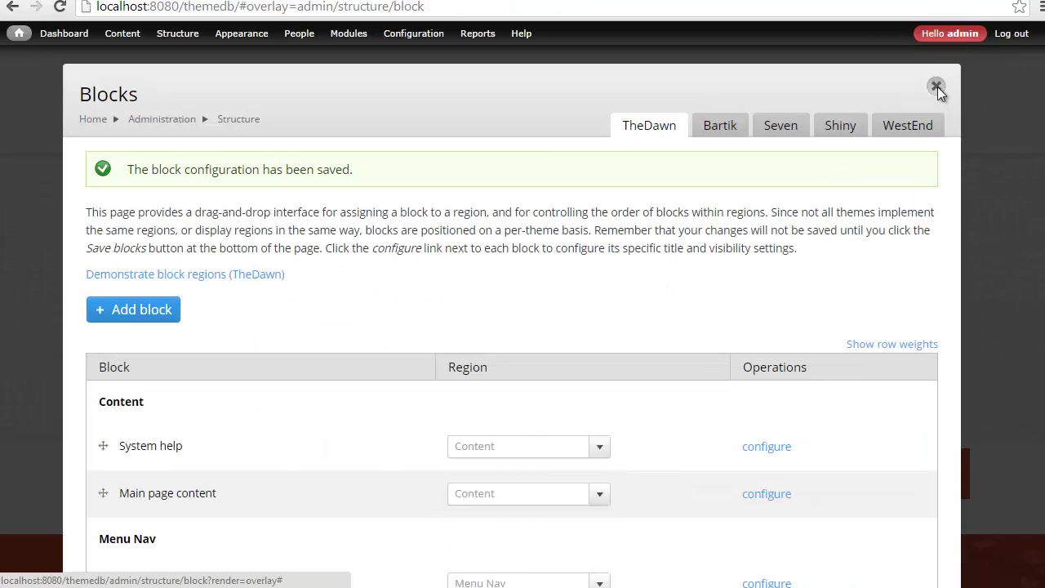
click(937, 86)
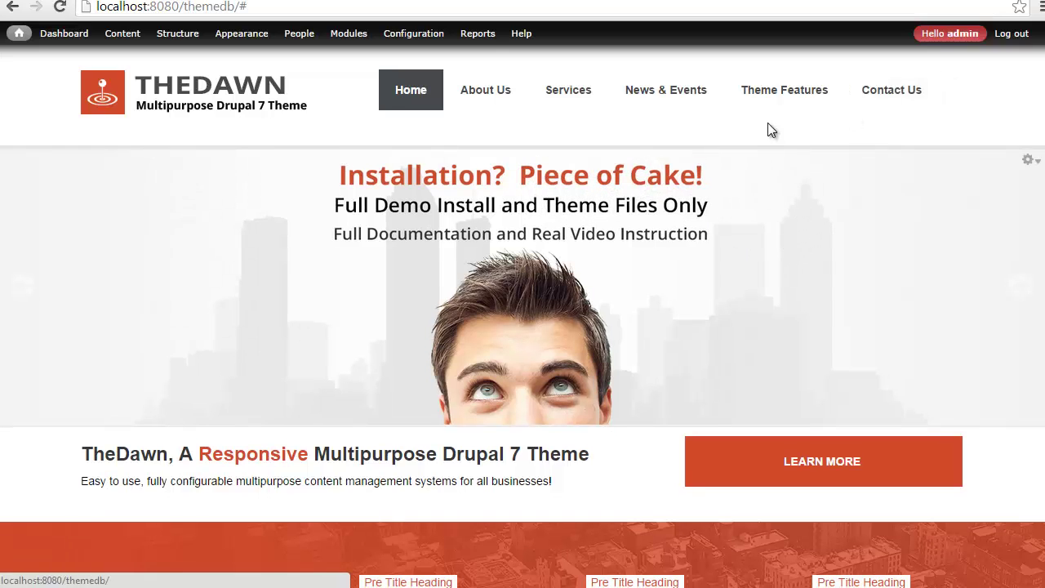
mouse_move(773, 99)
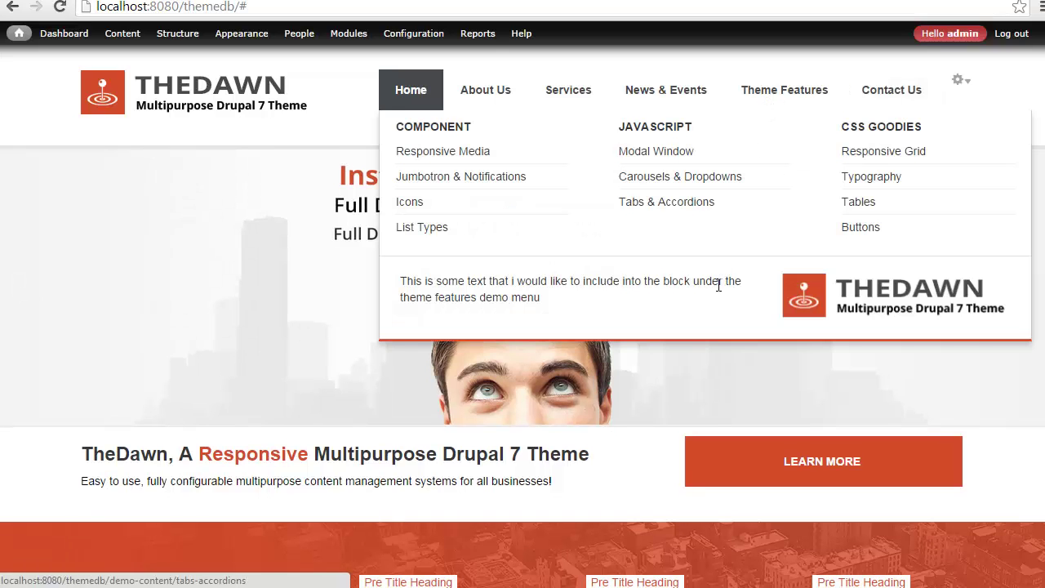